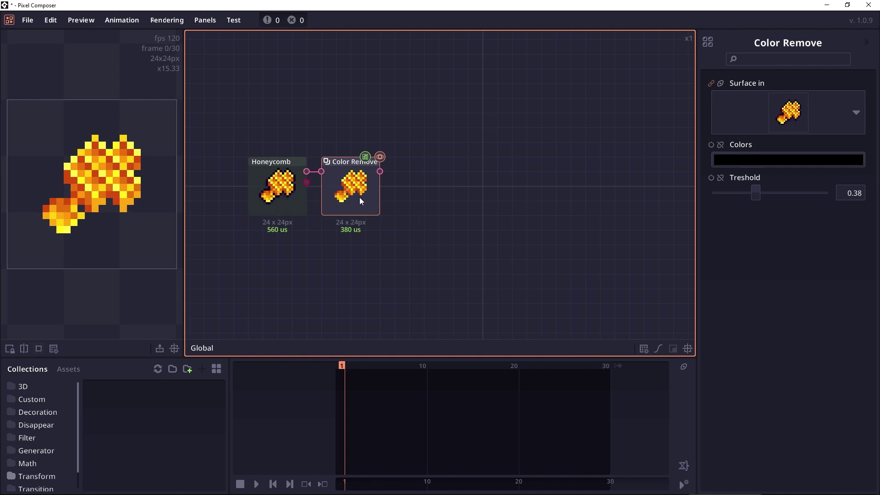
Add a Transform node after Color Remove, preview it, and enable keyframe animation on its Scale property.
key(ctrl+t)
double_click(435, 198)
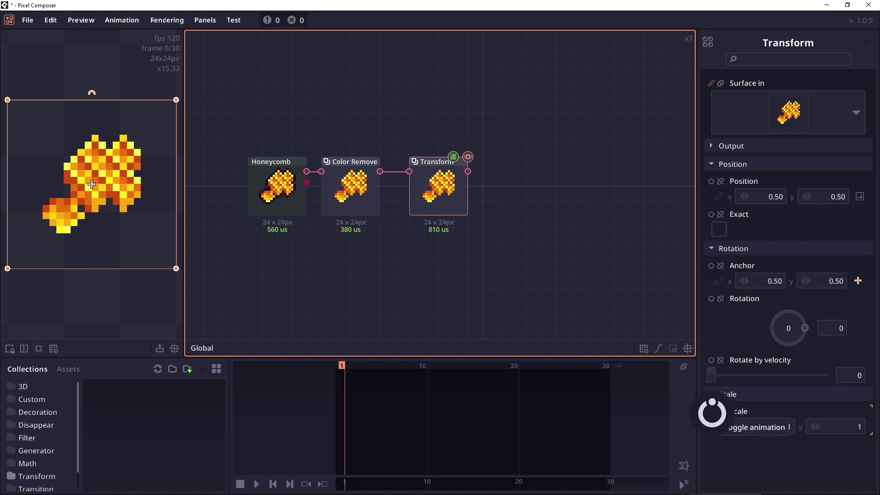
click(711, 411)
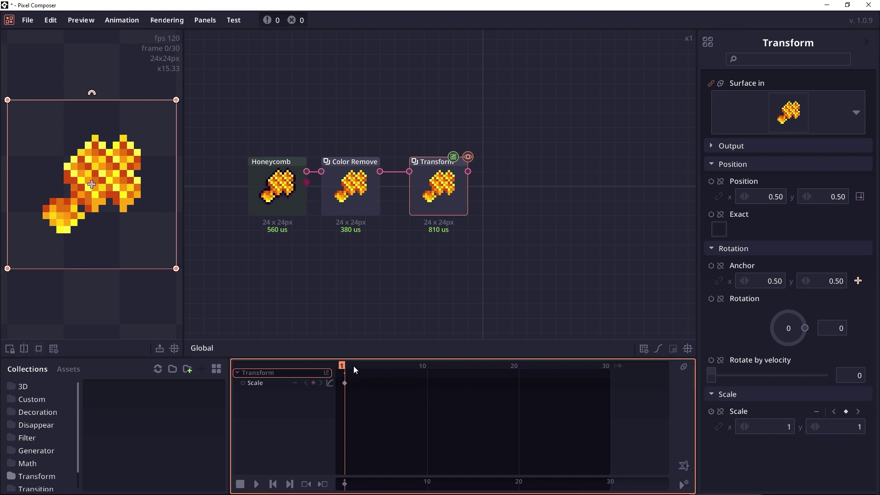
Link the Transform node's scale axes, key the scale at 0.50 on frame 20, and play the animation from frame 1.
drag(354, 370, 517, 371)
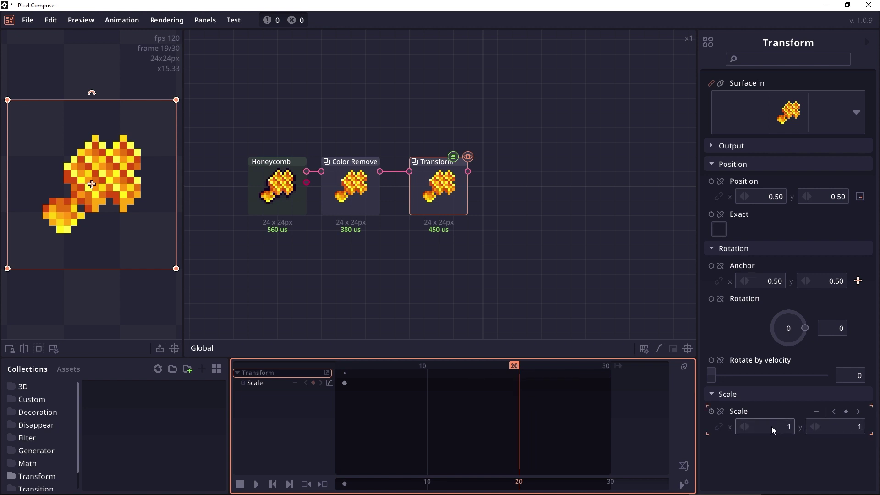
click(719, 426)
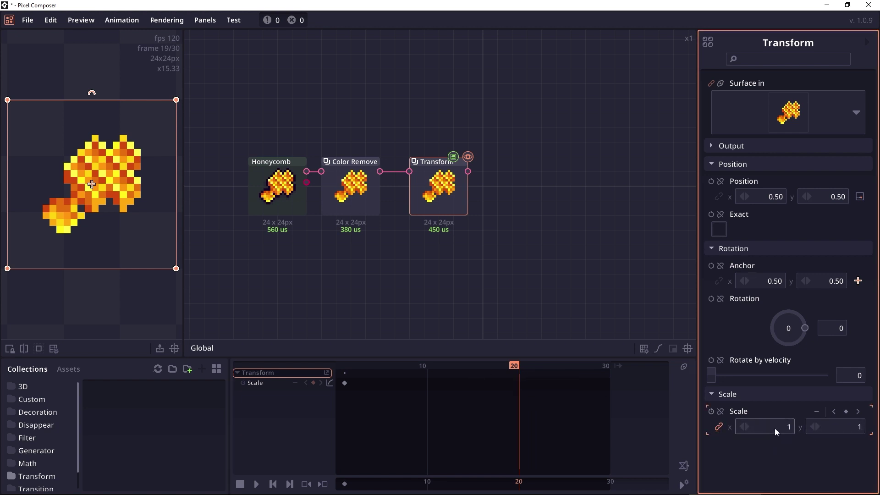
mouse_move(776, 431)
mouse_down()
mouse_move(776, 441)
mouse_move(779, 428)
mouse_up()
drag(513, 366, 306, 365)
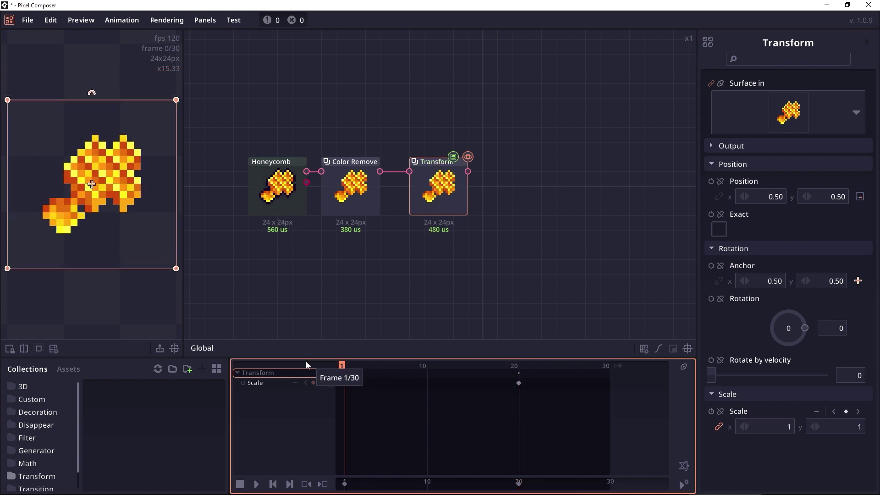
click(259, 482)
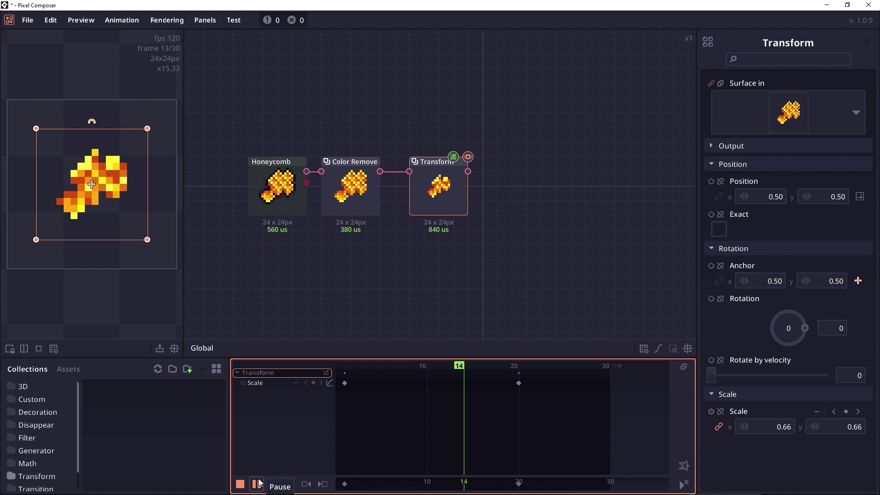
Insert a Scale node between Color Remove and Transform, play the animation to check it, and line Transform up beside the new node.
drag(450, 196, 523, 197)
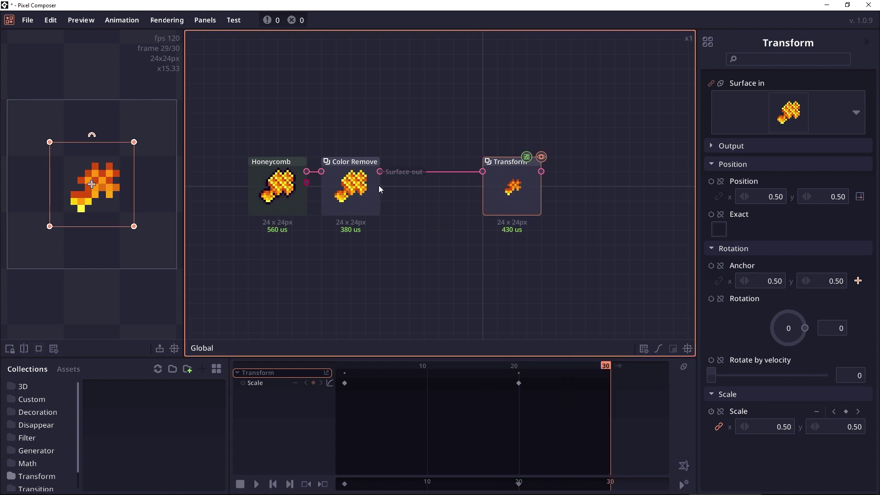
right_click(410, 172)
text(sca)
key(Return)
click(512, 211)
key(space)
drag(599, 261, 604, 246)
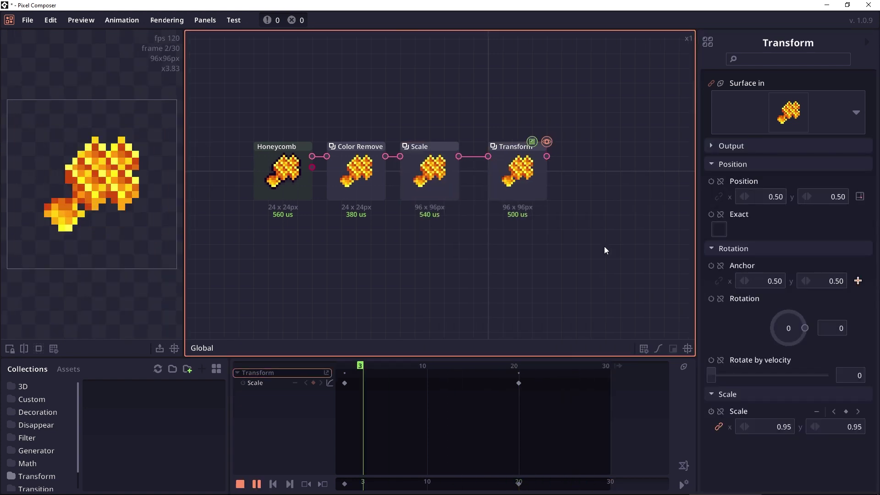
drag(524, 174, 510, 174)
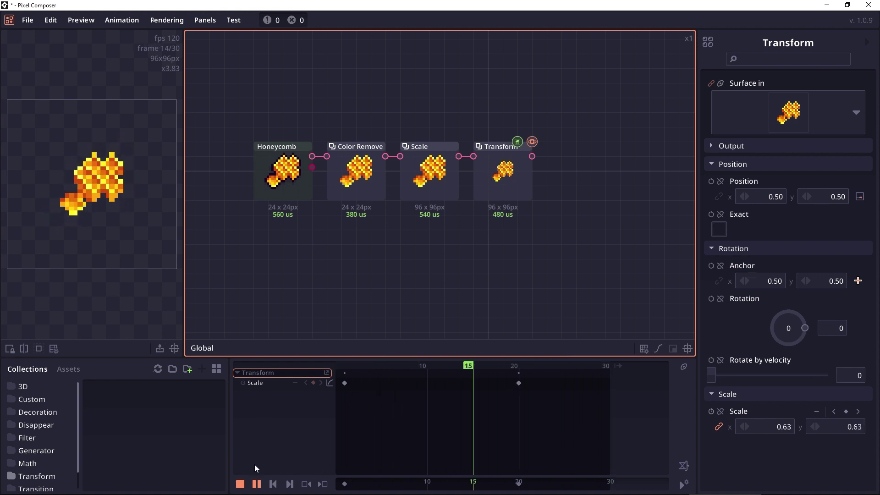
click(257, 484)
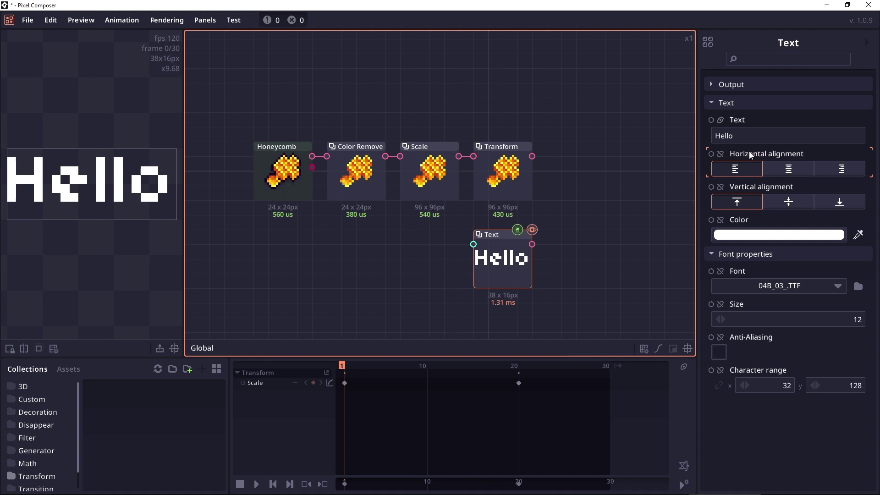
Animate the Text node's text so it changes from "Hello" on frame 1 to "Hello World" on frame 10, and scrub the change.
click(711, 120)
click(391, 366)
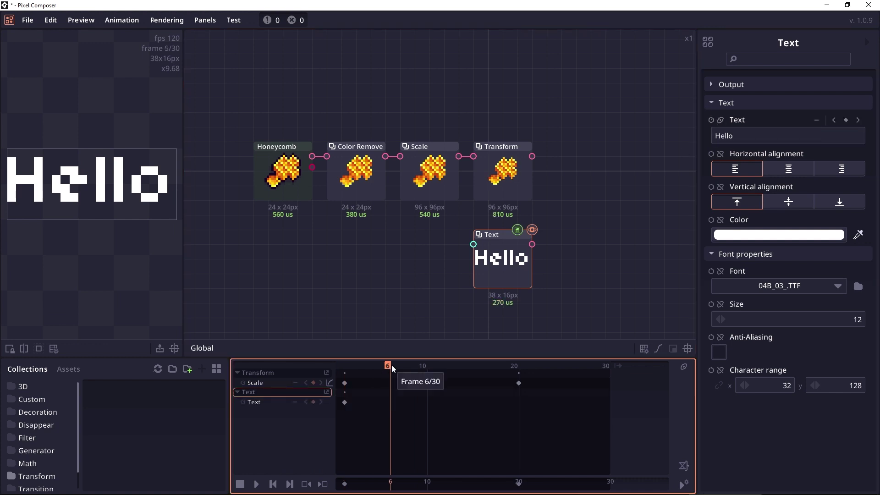
drag(392, 365, 431, 362)
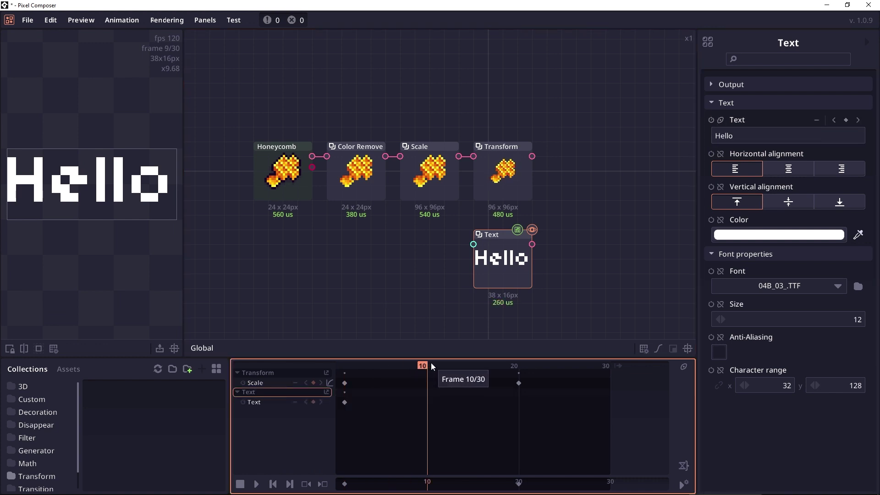
click(754, 137)
text(Wo)
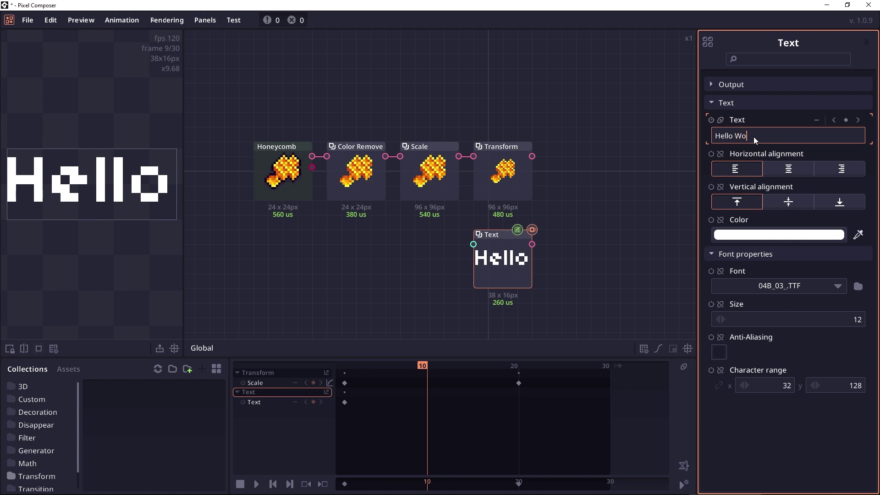
text(rld)
drag(430, 369, 407, 399)
Animate the Text node's color from white on frame 1 to red on frame 20, and scrub to frame 16.
click(519, 168)
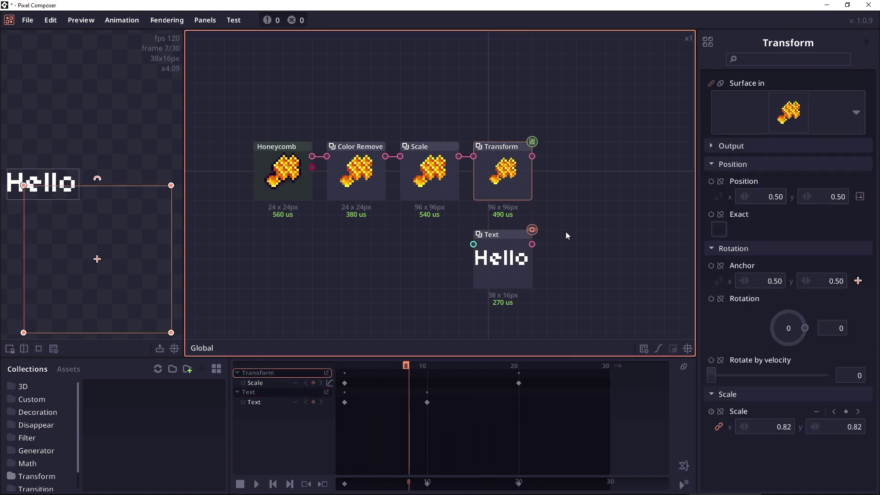
click(503, 262)
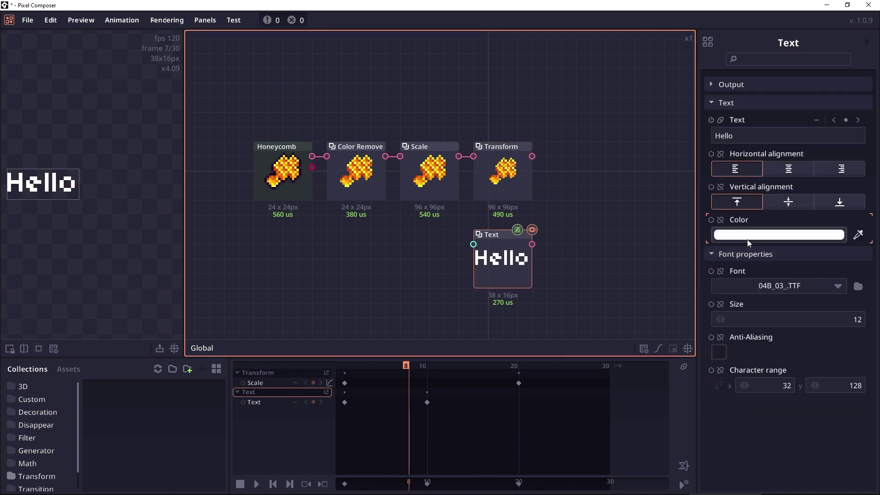
click(710, 220)
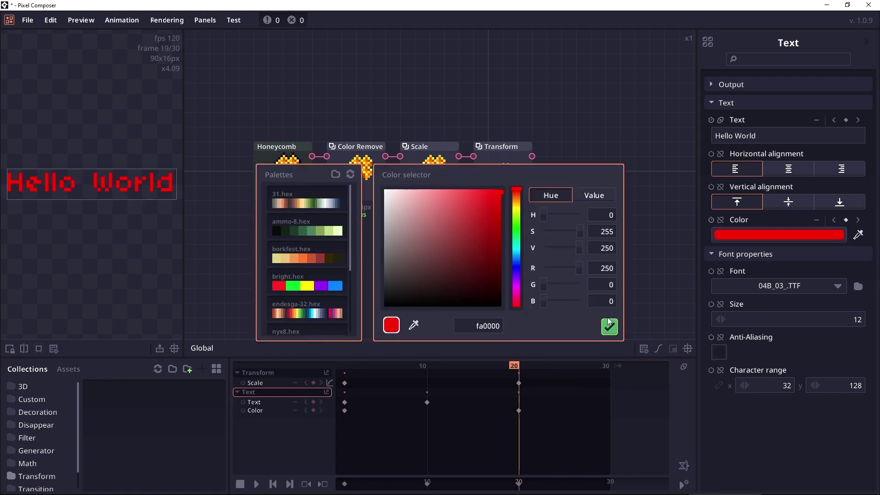
click(608, 322)
drag(349, 365, 478, 365)
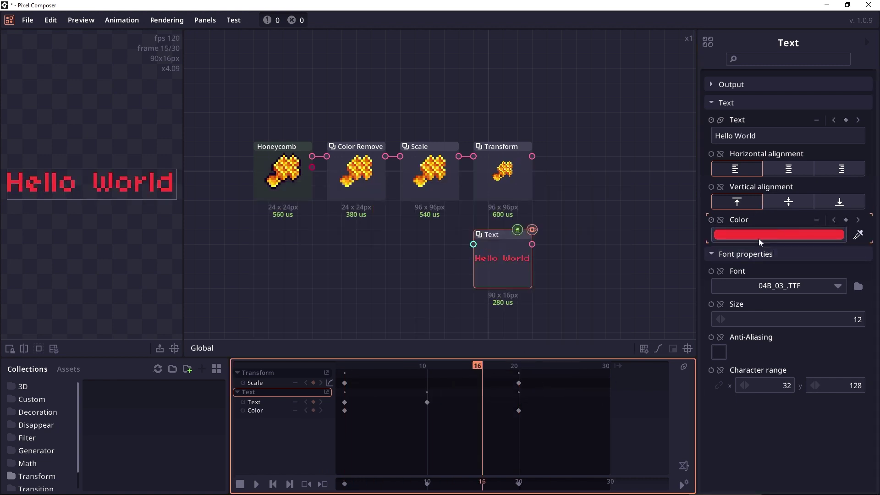
Change the Text node's color keyframe on frame 1 to bright green.
drag(402, 295, 409, 265)
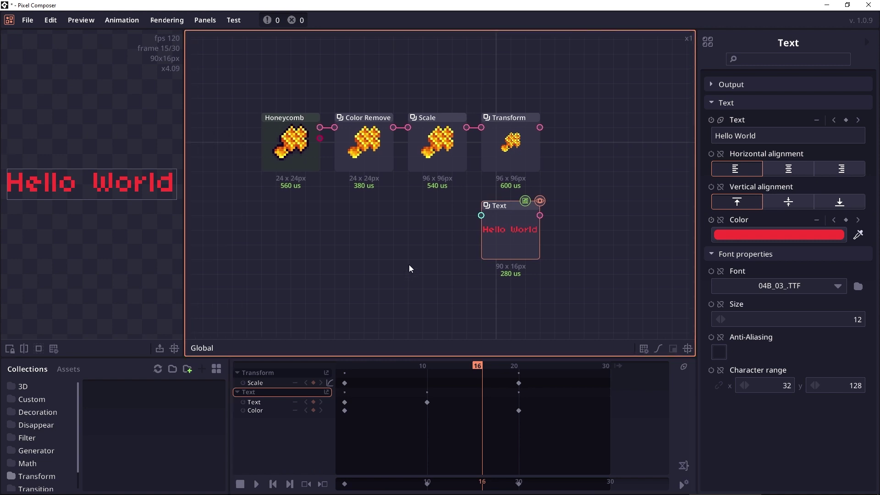
drag(480, 362, 503, 378)
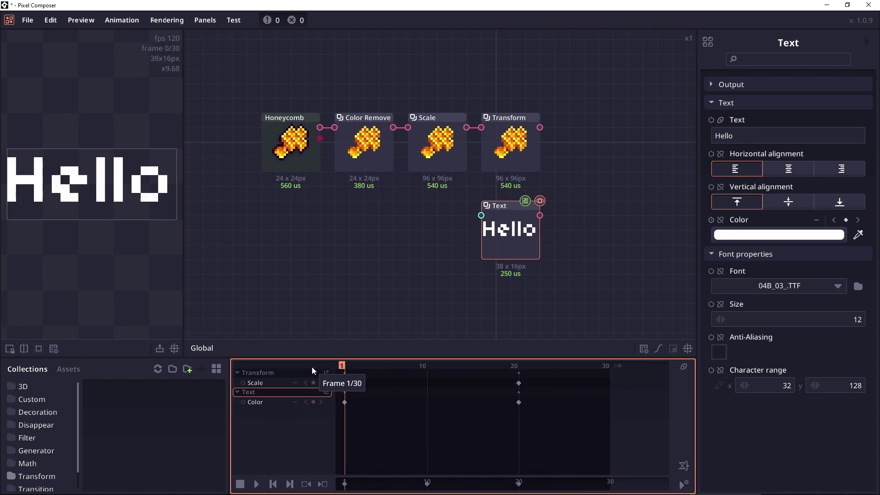
drag(314, 370, 244, 366)
click(732, 238)
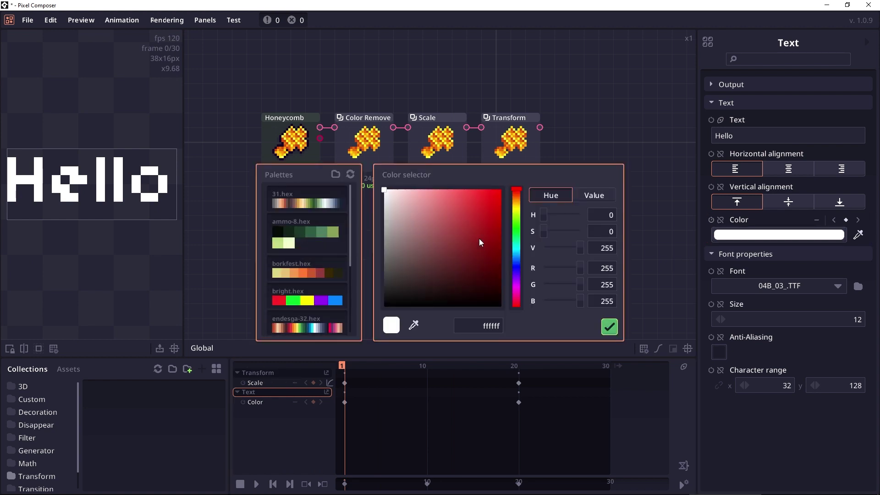
click(517, 221)
click(485, 214)
click(480, 193)
click(609, 327)
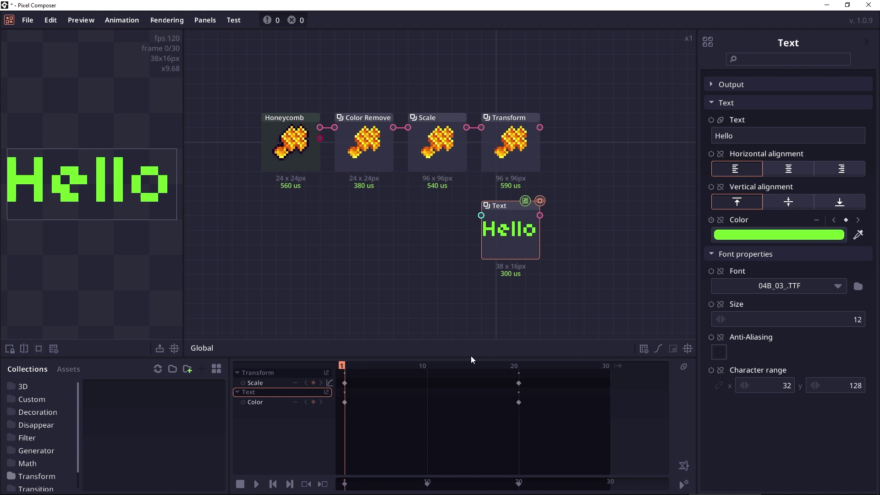
mouse_move(341, 368)
mouse_down()
mouse_move(560, 365)
mouse_move(341, 367)
mouse_up()
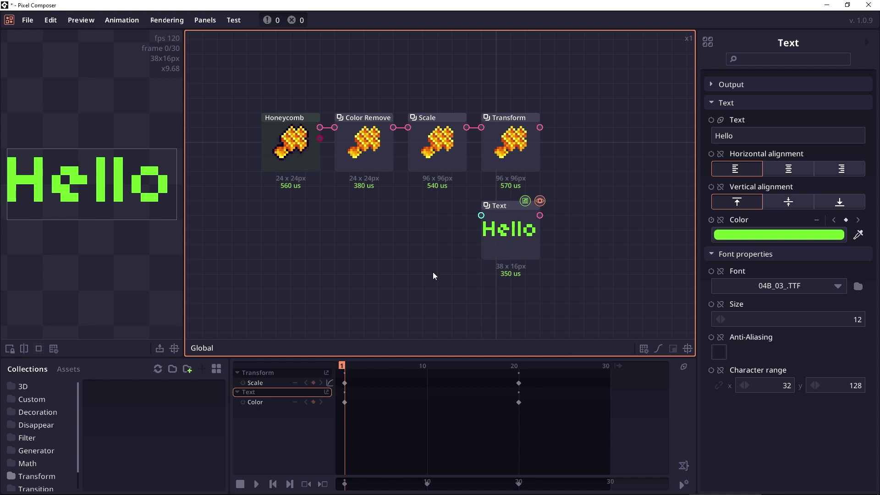
Add an HSV Color node beside the Text node, expose Text's Color input, and connect the HSV color output to it.
right_click(406, 202)
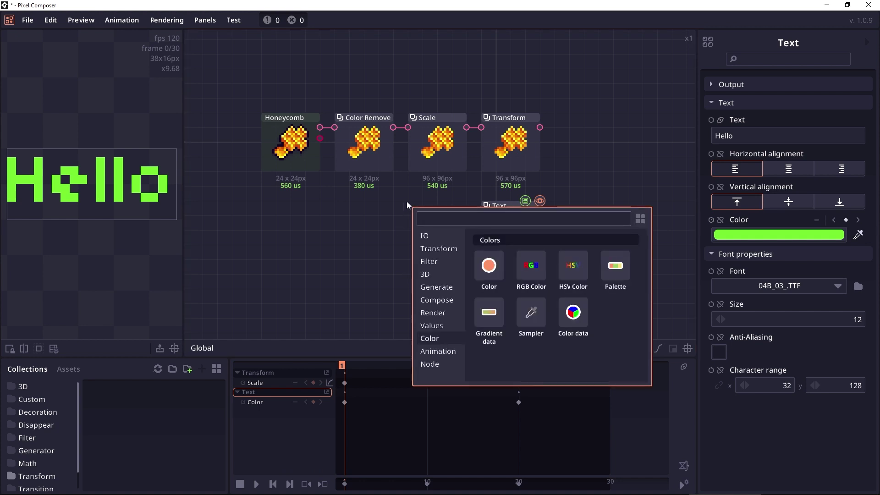
click(565, 273)
click(428, 228)
click(499, 241)
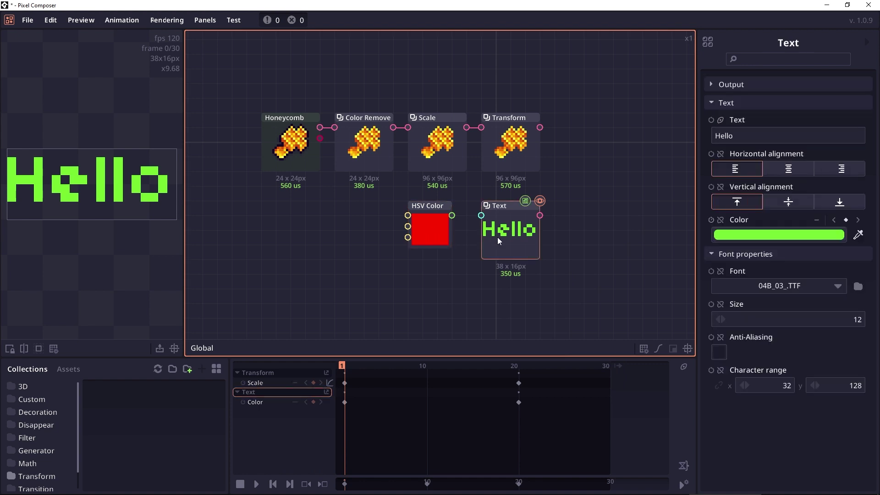
click(720, 220)
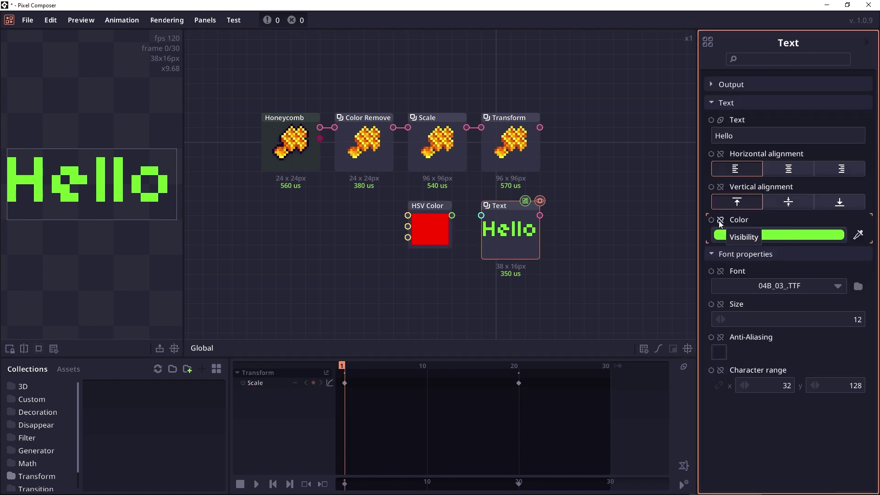
drag(452, 215, 482, 227)
Try the HSV Color node's sliders, setting hue to 0.78 with saturation and value at 1.
click(438, 242)
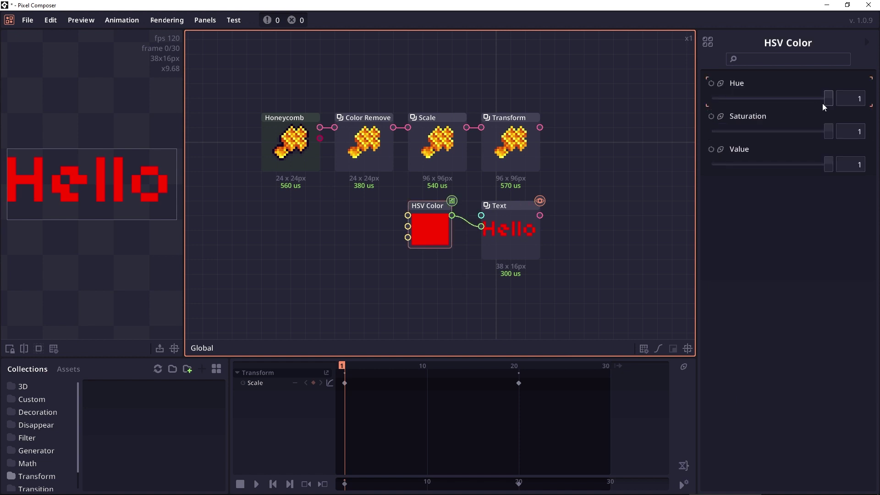
drag(822, 105, 802, 98)
mouse_move(824, 132)
mouse_down()
mouse_move(809, 135)
mouse_move(829, 134)
mouse_up()
mouse_move(832, 168)
mouse_down()
mouse_move(737, 167)
mouse_move(837, 163)
mouse_up()
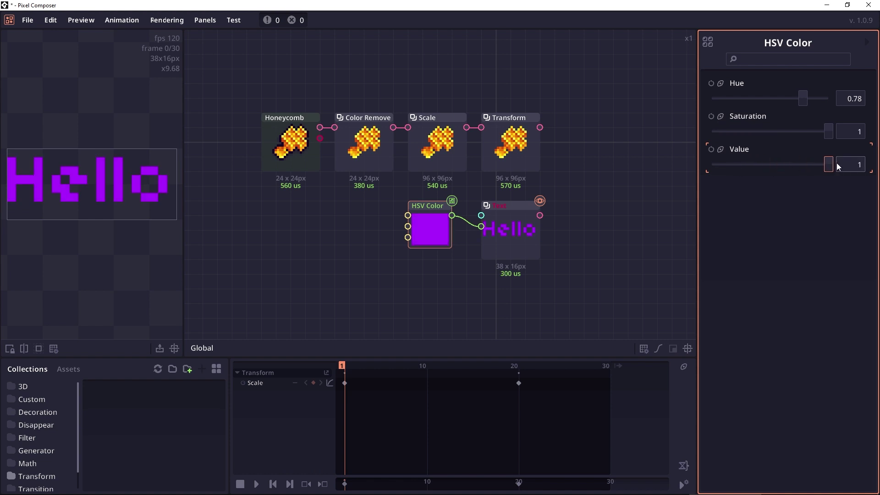
Animate the HSV Color node's hue with keyframes on frames 1 and 30, and play the animation briefly.
drag(799, 94, 824, 95)
click(256, 484)
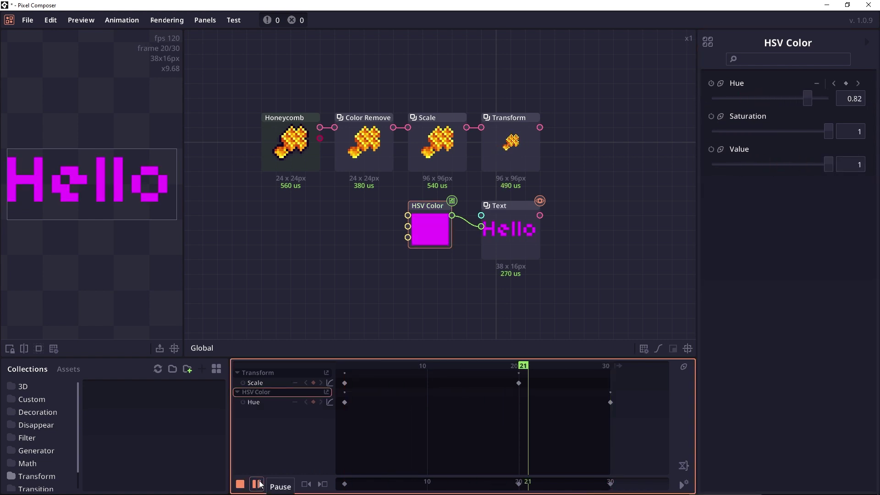
click(259, 484)
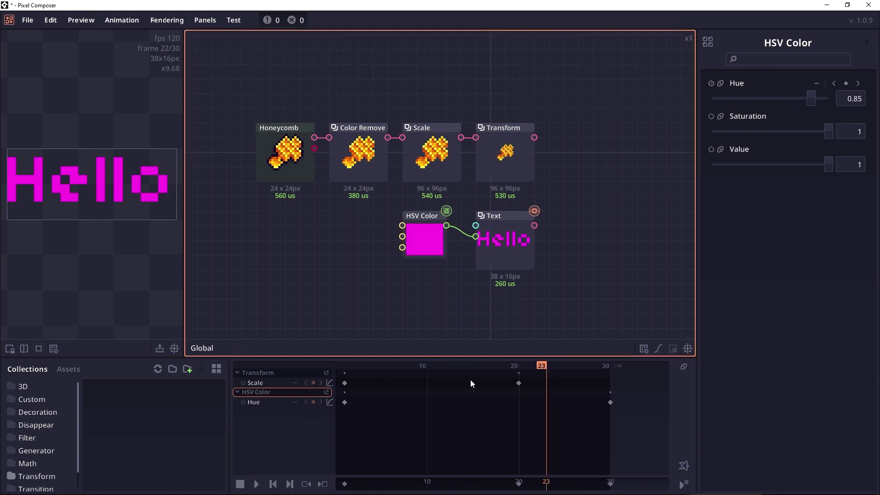
Jump from the timeline tracks to the Transform node, the HSV Color node, and back to Transform in the graph.
click(387, 453)
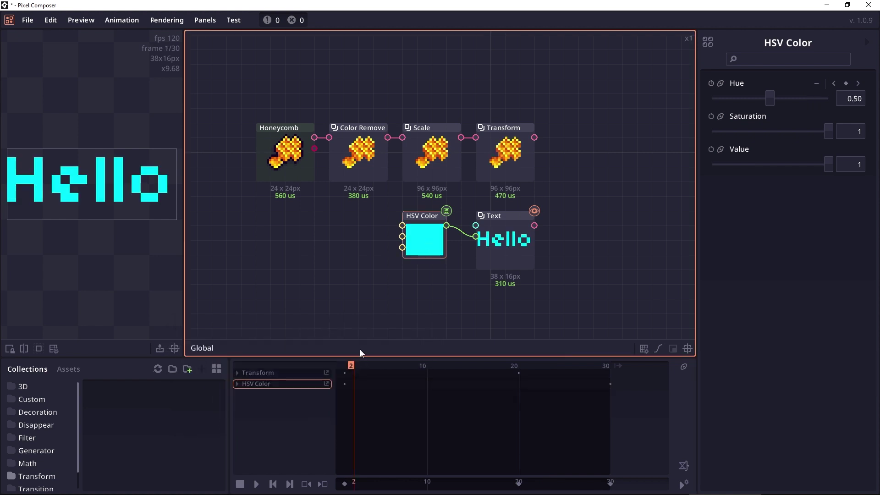
click(326, 373)
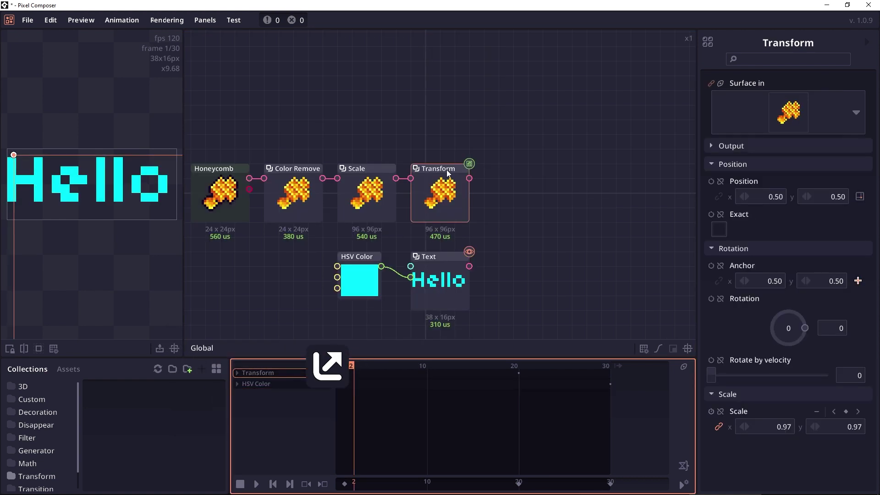
click(326, 384)
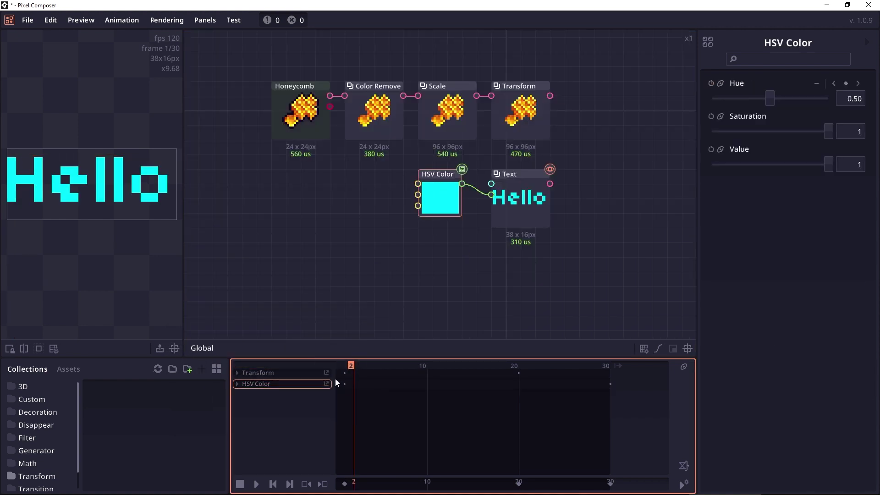
click(326, 372)
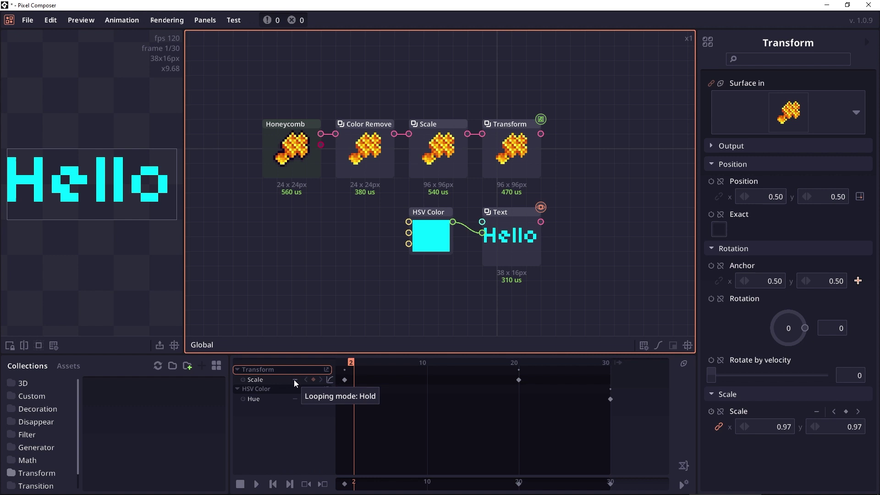
Preview the Transform node, set its Scale track's looping mode to Loop, and scrub to frame 26 to check the repetition.
click(363, 359)
drag(364, 360, 343, 382)
click(516, 145)
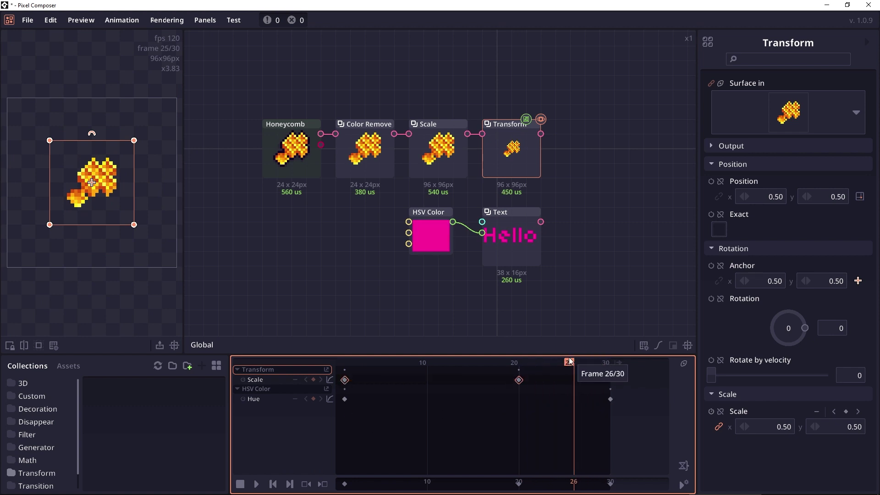
click(295, 380)
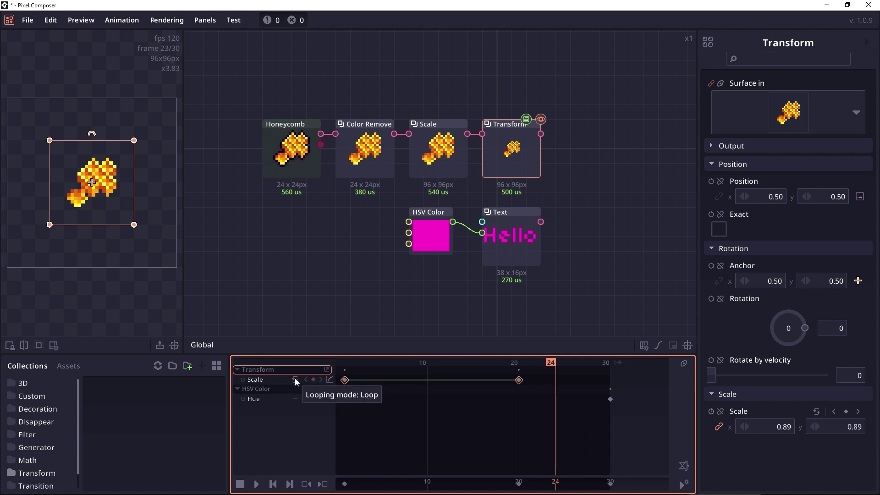
drag(394, 362, 574, 363)
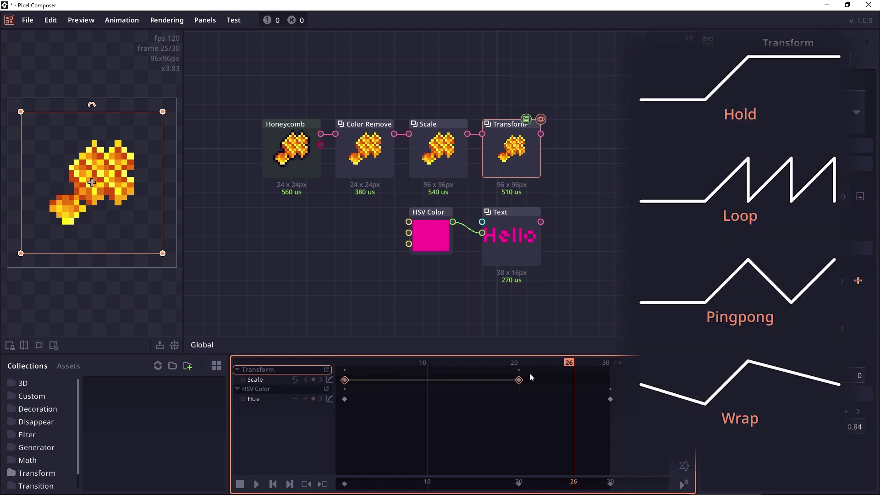
Move the Scale track's end keyframe to frame 15 and play the animation to check the loop.
drag(523, 380, 473, 380)
click(455, 363)
click(240, 484)
click(257, 484)
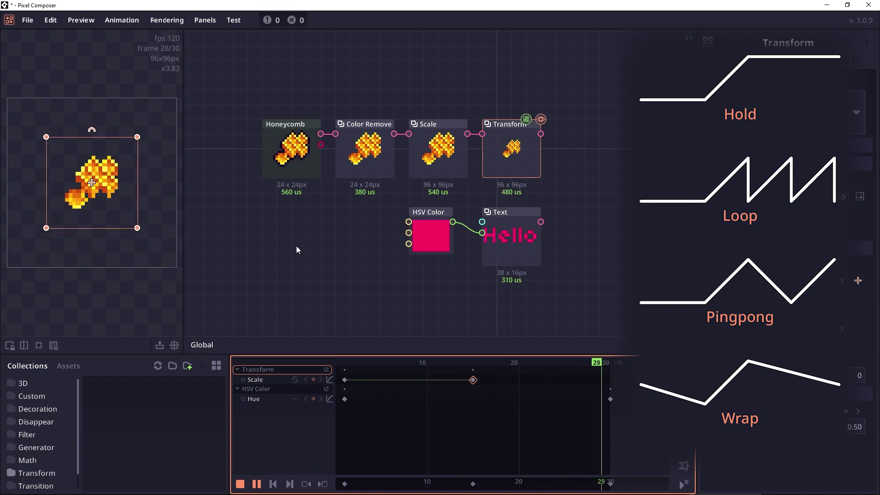
key(space)
Set the Scale track's looping mode to Ping pong and play the animation from frame 2.
click(295, 380)
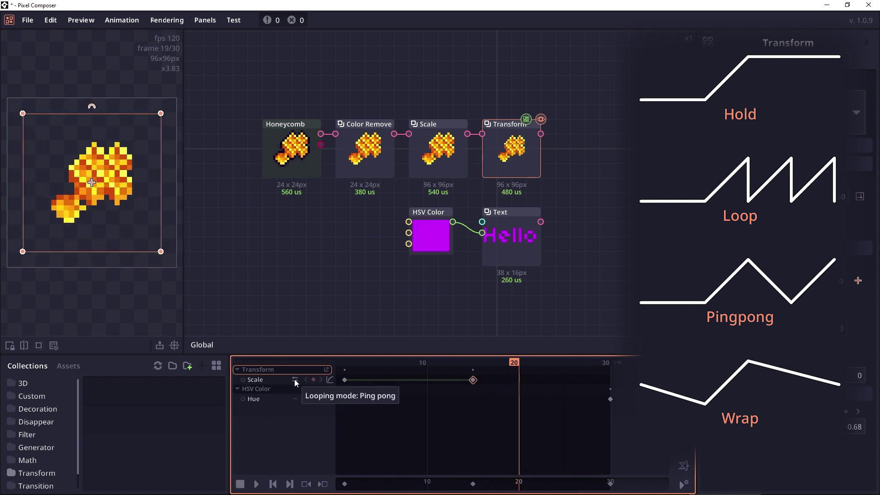
click(354, 362)
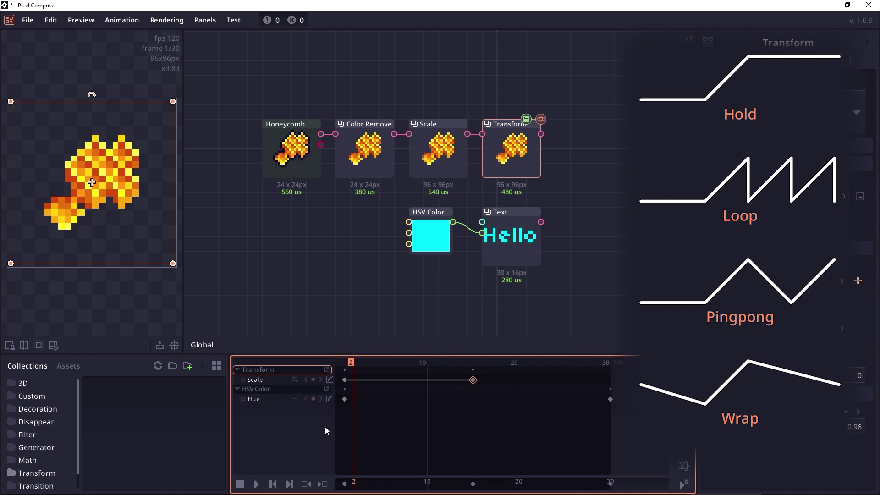
click(260, 484)
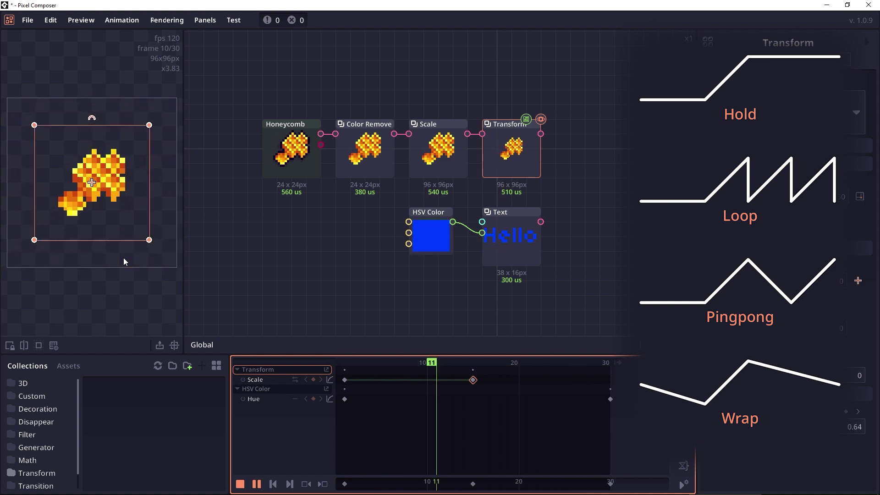
key(space)
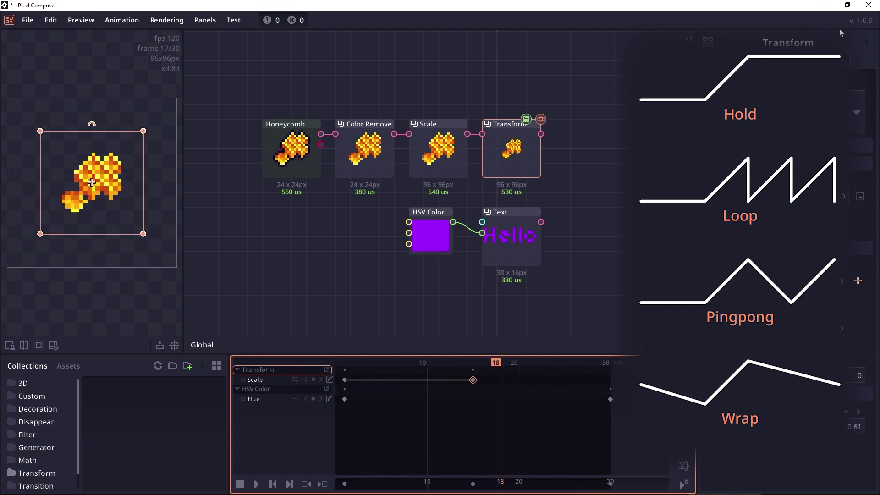
Set the Scale track's looping mode to Wrap and check it by scrubbing to frames 1 and 15 and playing the animation.
click(296, 379)
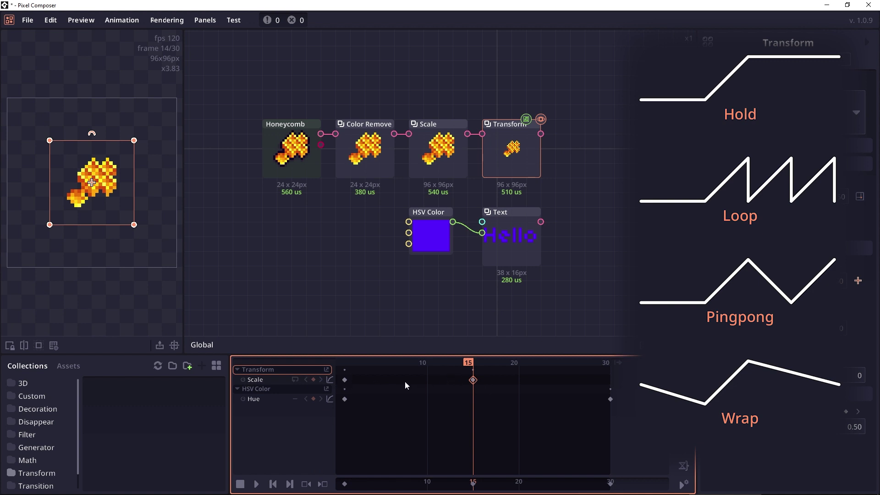
drag(357, 362, 341, 362)
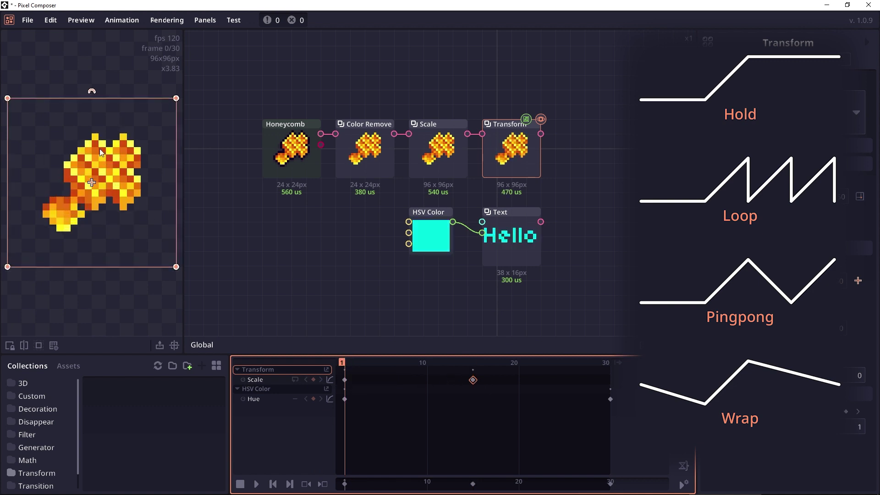
click(474, 361)
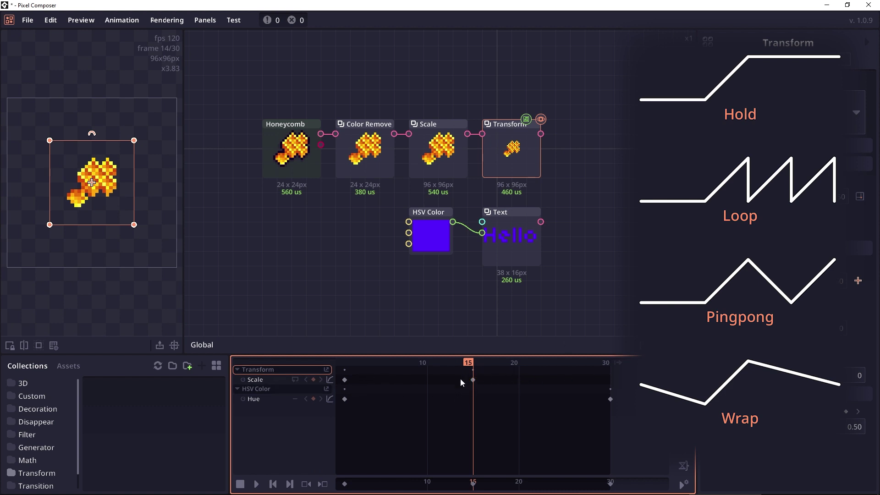
click(257, 484)
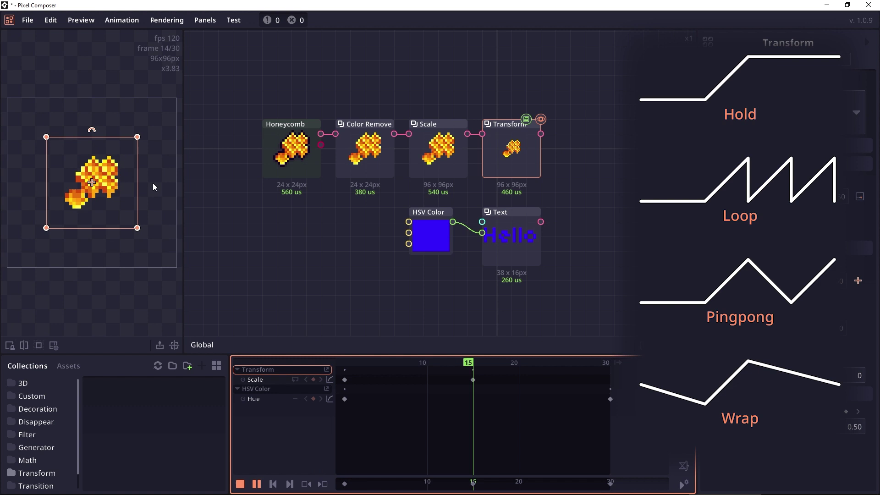
click(261, 483)
Shift both Scale keyframes of the Transform node to frames 8 and 21, and scrub around frame 8.
drag(345, 368, 480, 386)
drag(474, 380, 529, 380)
click(526, 404)
drag(409, 364, 390, 365)
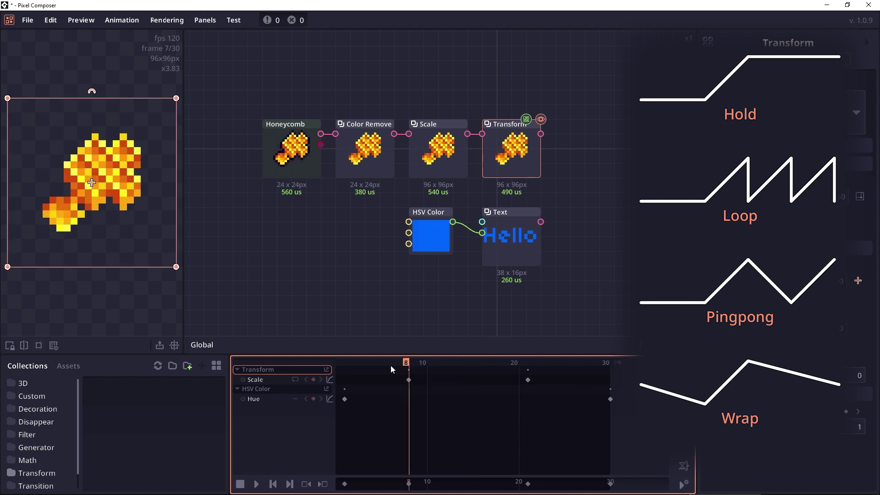
Play the animation with the Scale track's looping mode on Ping pong, and return the mode to Wrap.
click(293, 380)
key(space)
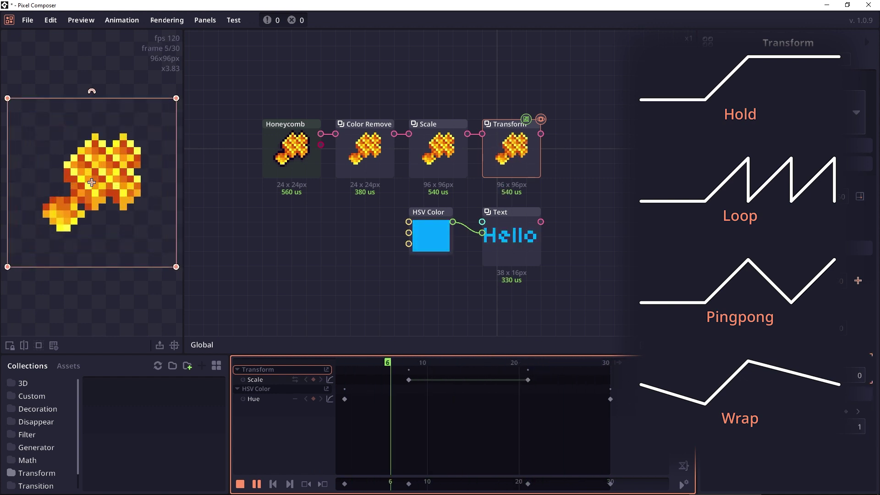
click(296, 379)
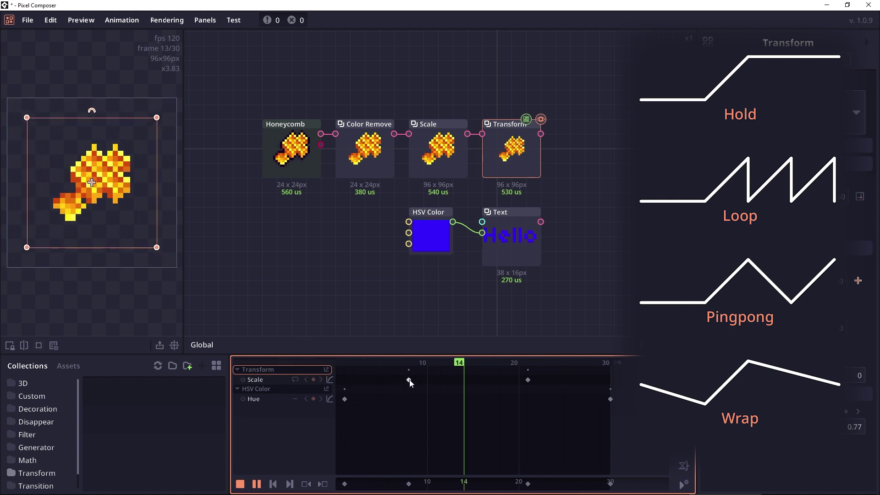
Select the Scale keyframes across all three Transform tracks in the timeline.
drag(402, 374, 341, 389)
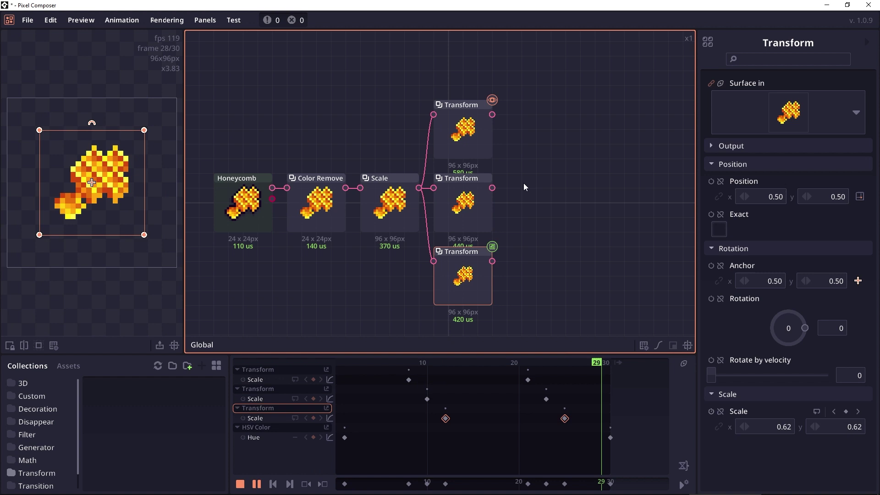
click(550, 189)
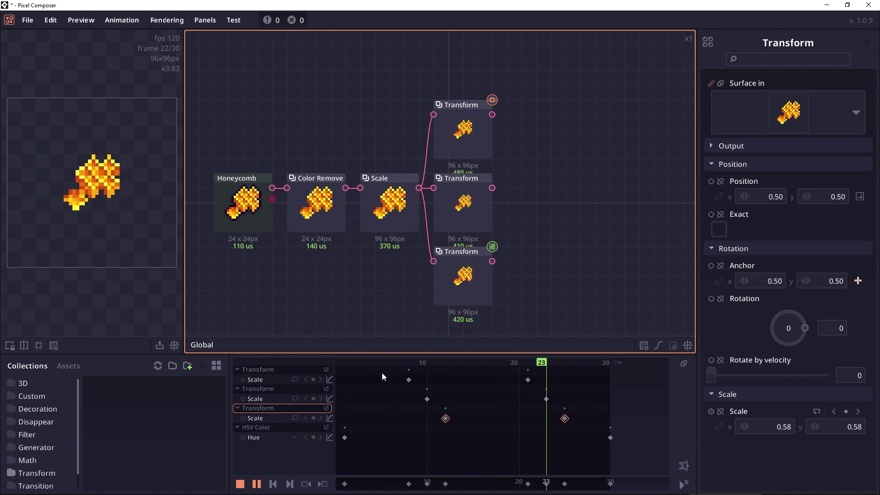
drag(383, 376, 568, 424)
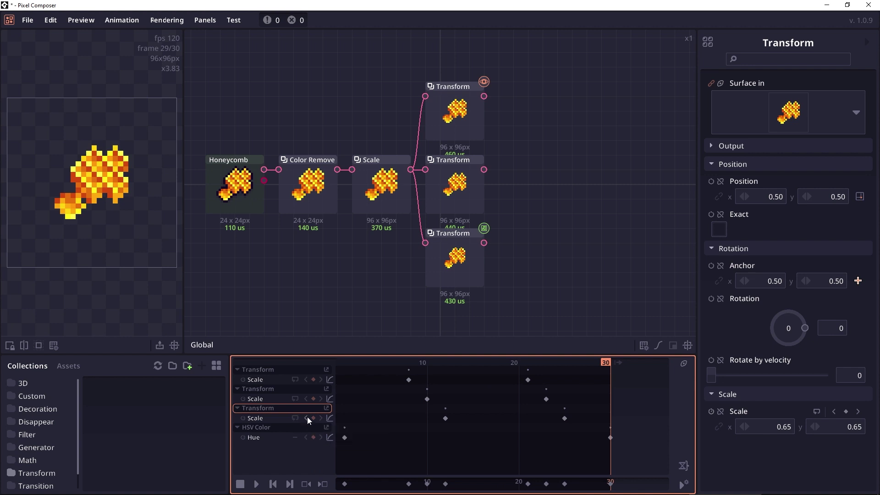
Jump between the first Scale track's keyframes on frames 8 and 21, and try toggling a keyframe at frame 14.
double_click(304, 379)
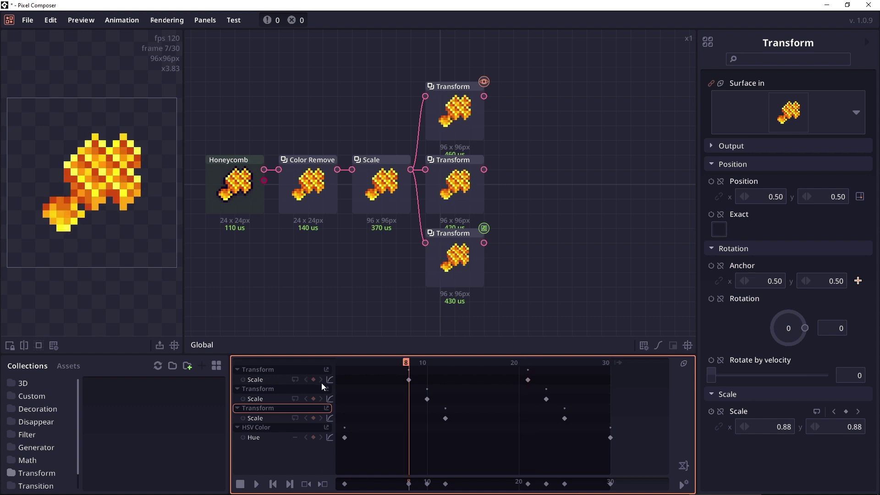
click(322, 380)
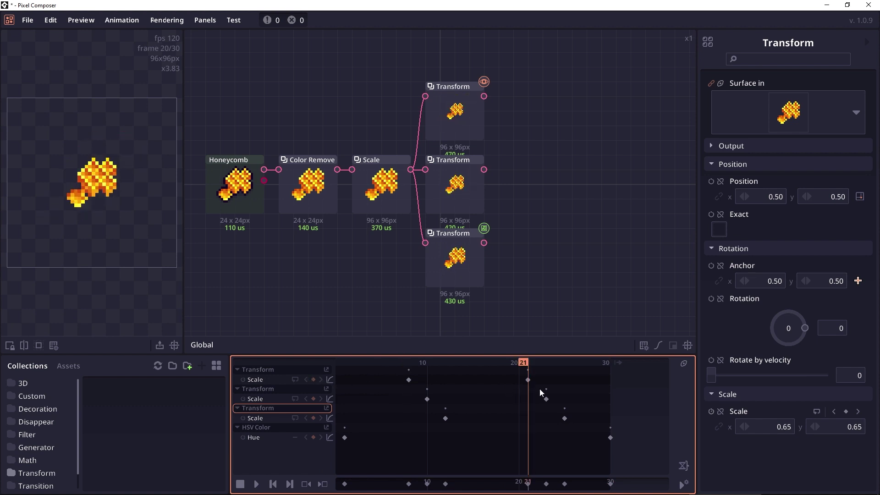
click(464, 363)
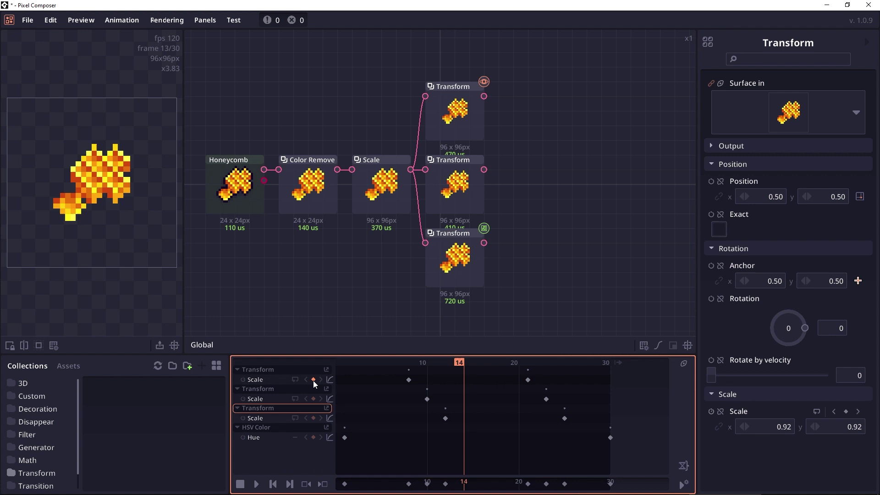
click(313, 380)
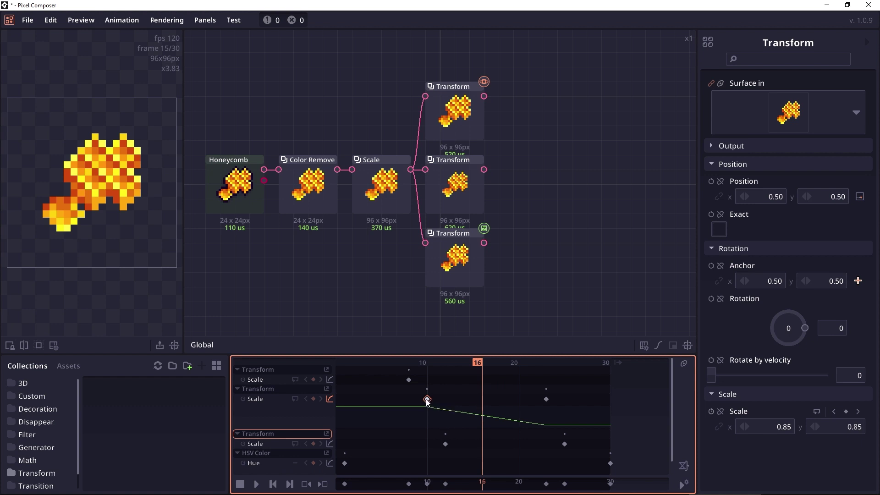
Add easing handles to the second Scale track's frame 10 keyframe and give its frame 23 keyframe a smooth ease in.
drag(427, 399, 457, 402)
right_click(546, 399)
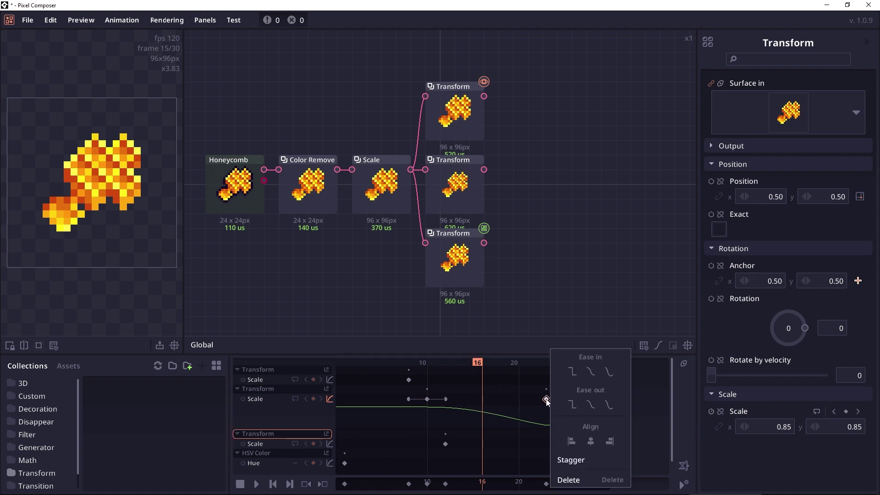
click(590, 372)
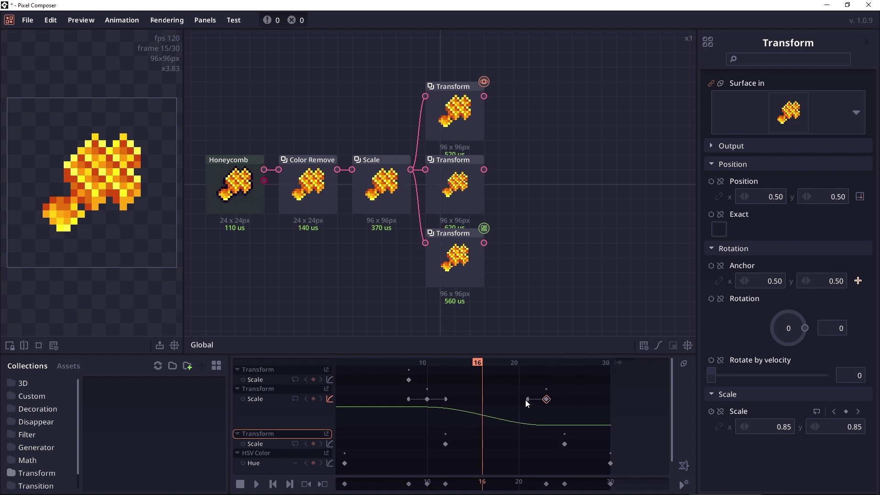
mouse_move(528, 400)
mouse_down()
mouse_move(540, 403)
mouse_move(528, 406)
mouse_up()
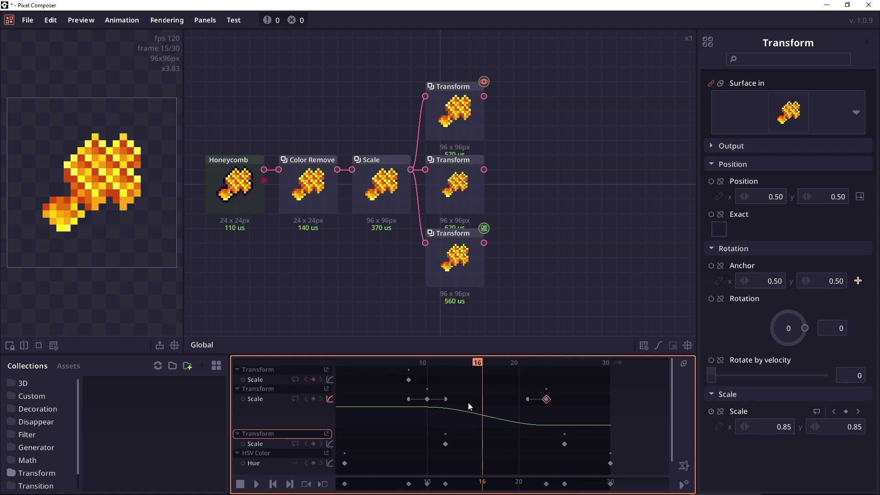
Try the overshooting ease in on the second Scale track's frame 23 keyframe while scrubbing, and clear the easing from both keyframes.
right_click(546, 399)
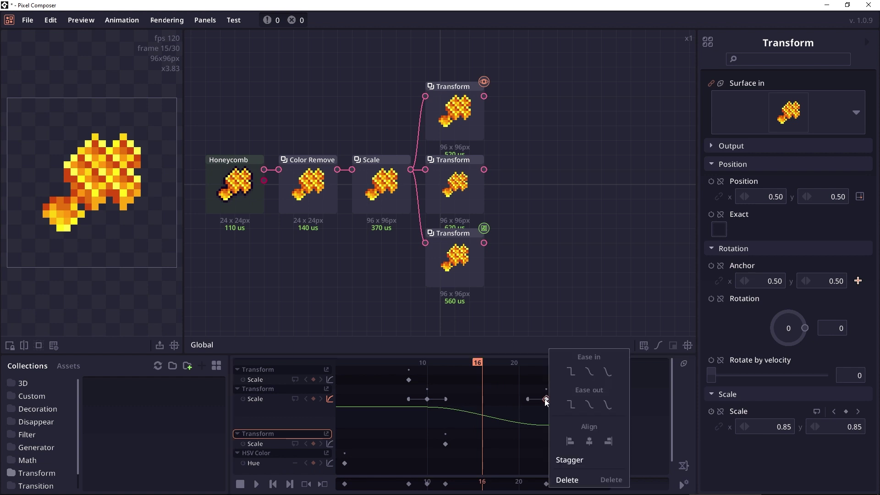
click(609, 372)
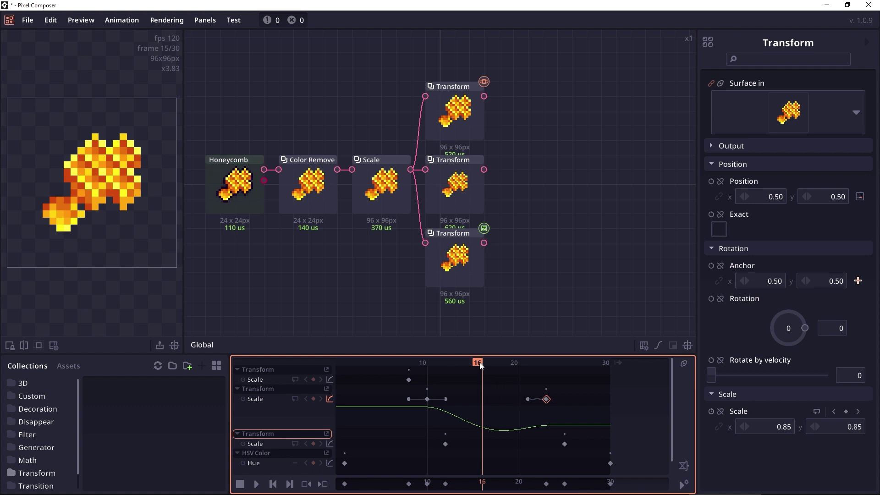
drag(480, 365, 413, 365)
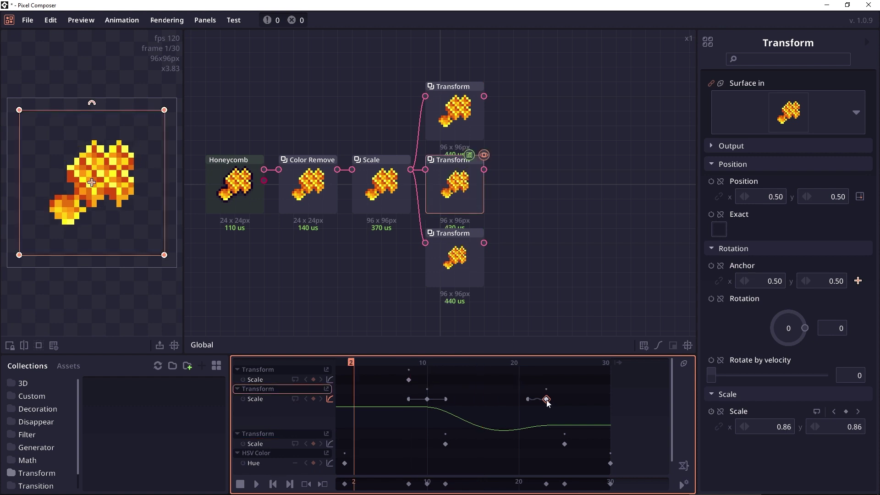
double_click(547, 400)
click(427, 400)
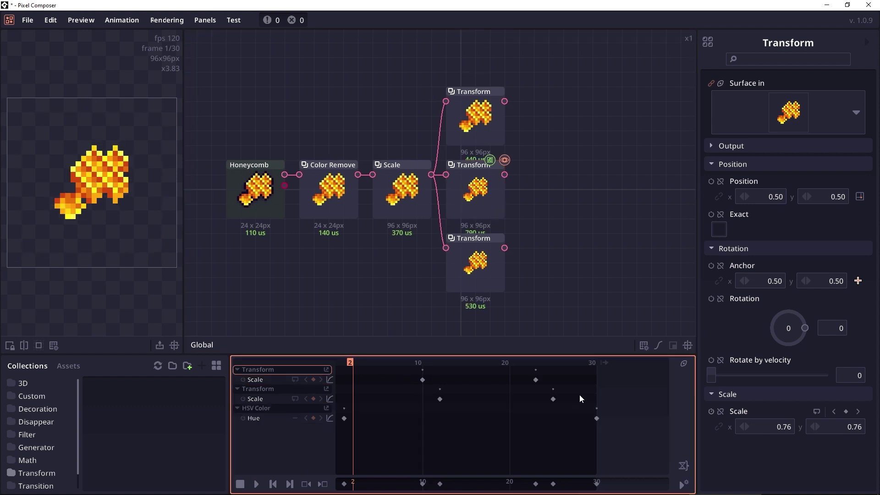
Try shortening the animation length without moving the keyframes, and restore it to 30 frames.
click(590, 365)
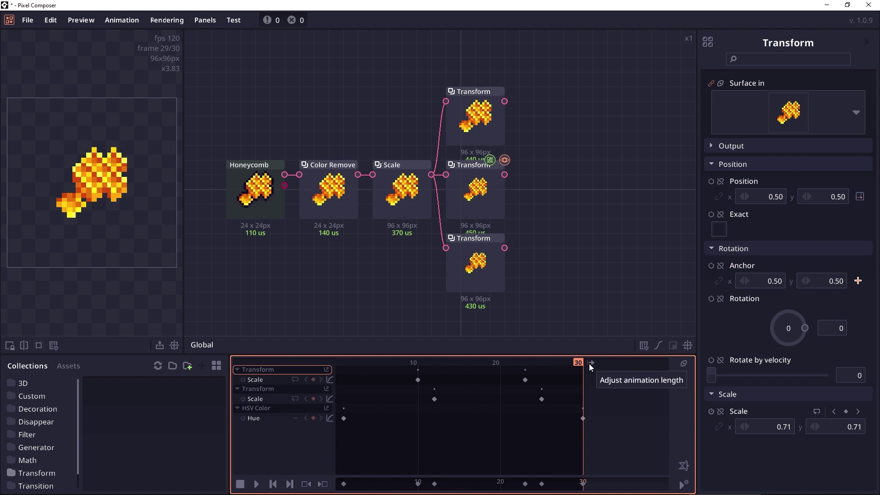
drag(590, 360, 434, 410)
drag(426, 363, 592, 364)
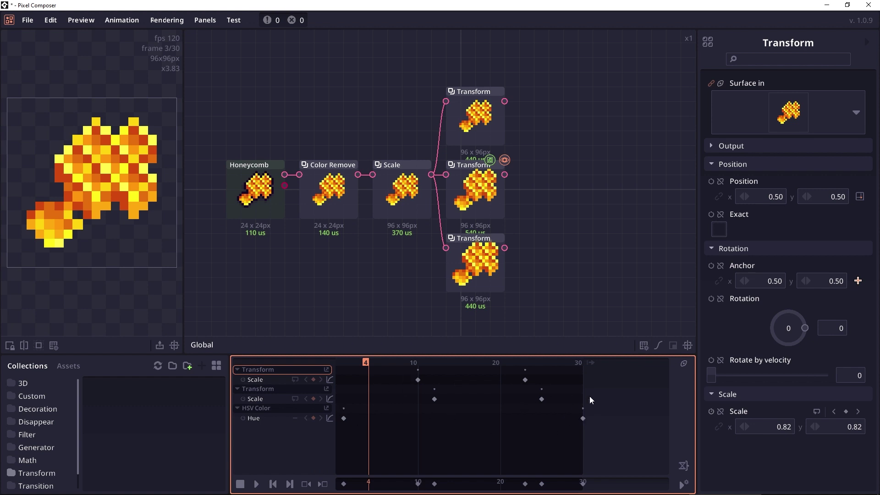
Stretch the animation to a length of 20 frames so that the keyframes are rescaled with it.
key(ctrl)
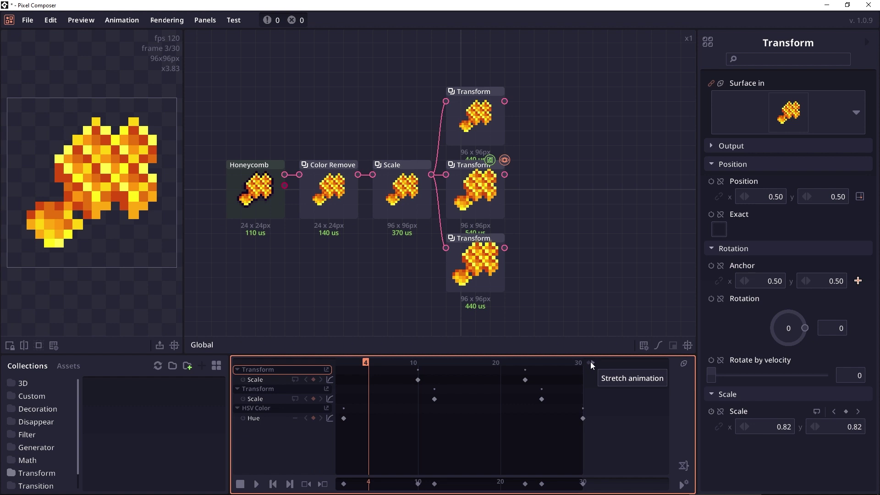
drag(590, 361, 518, 398)
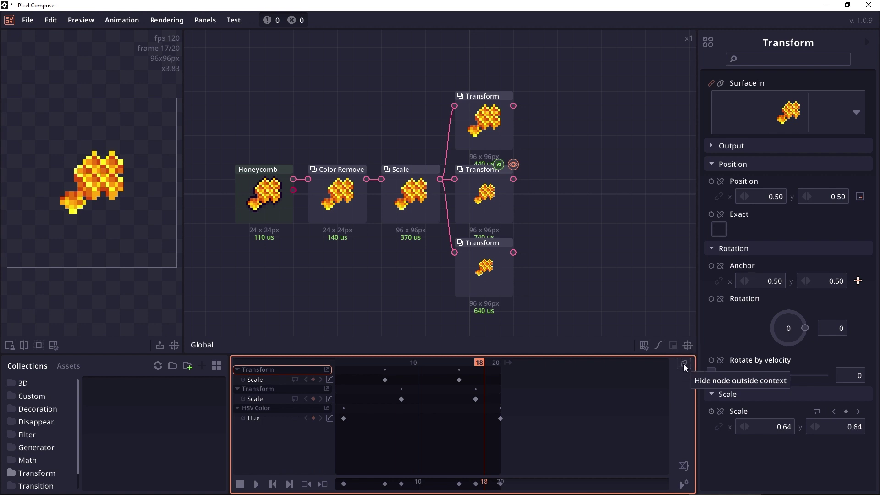
Group the two lower Transform nodes and hide the timeline tracks of nodes outside the current context.
drag(580, 283, 472, 183)
key(ctrl+g)
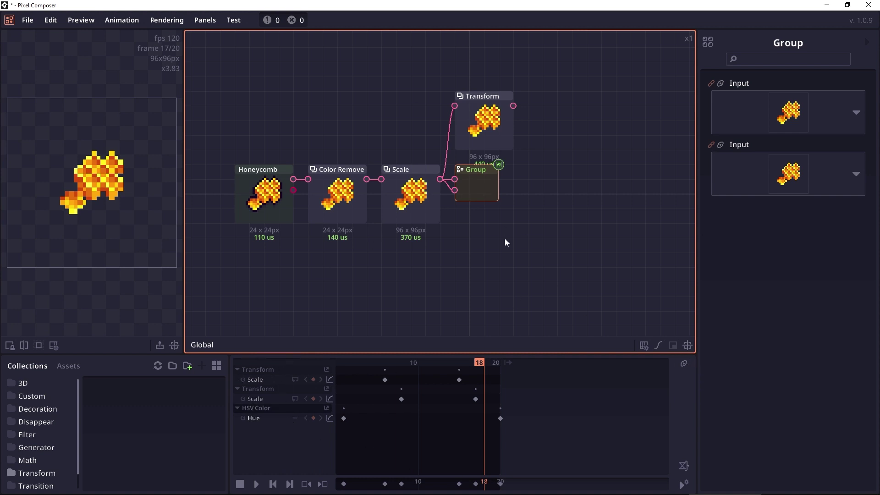
click(683, 363)
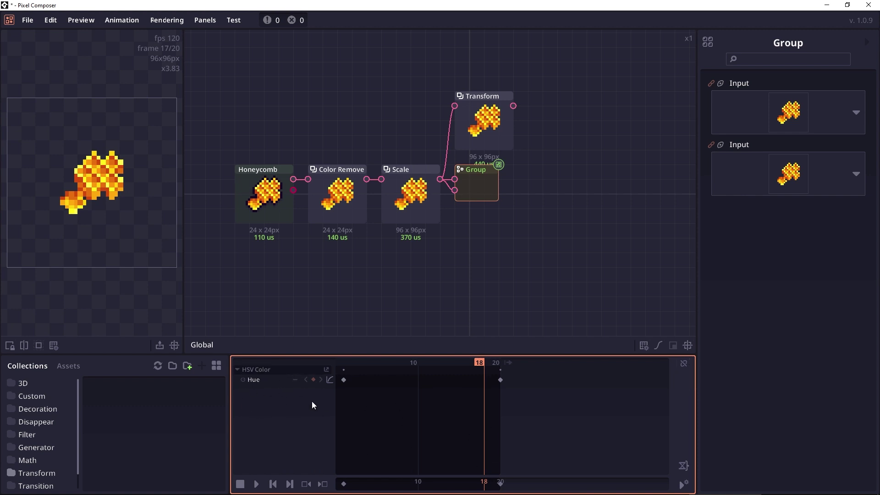
Open the Group node to view the timeline tracks of the nodes inside it.
click(335, 114)
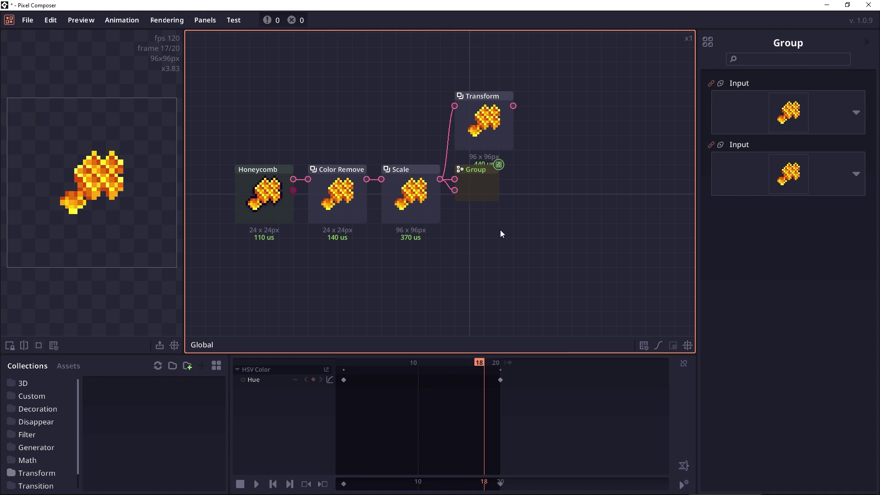
drag(500, 230, 518, 232)
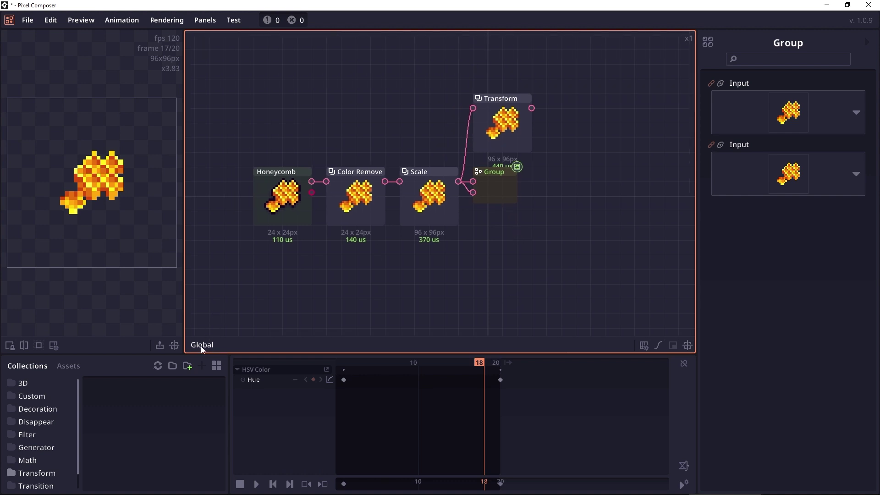
click(511, 191)
double_click(505, 185)
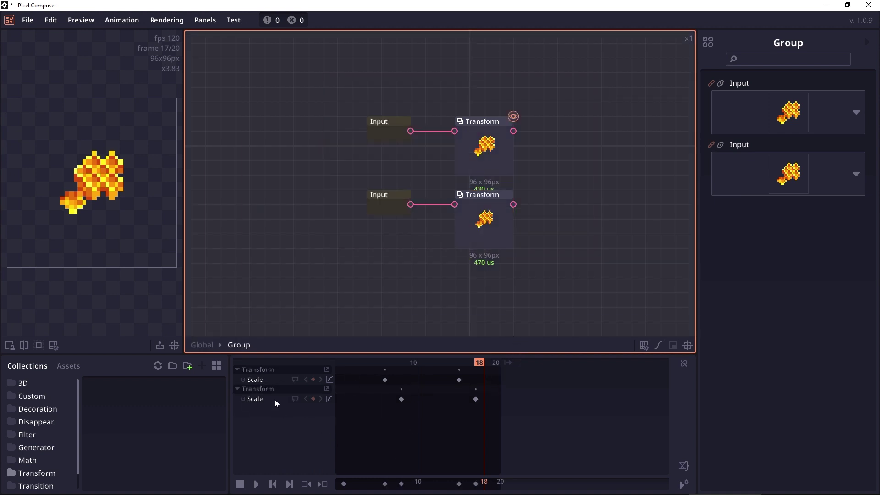
click(488, 231)
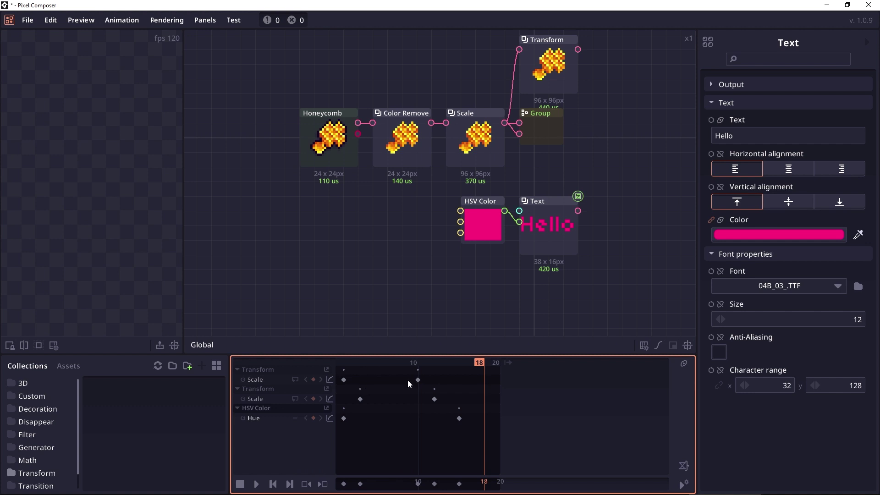
Select the end keyframes of the two Scale tracks and the Hue track, and use Stagger to line them all up at frame 10.
right_click(418, 382)
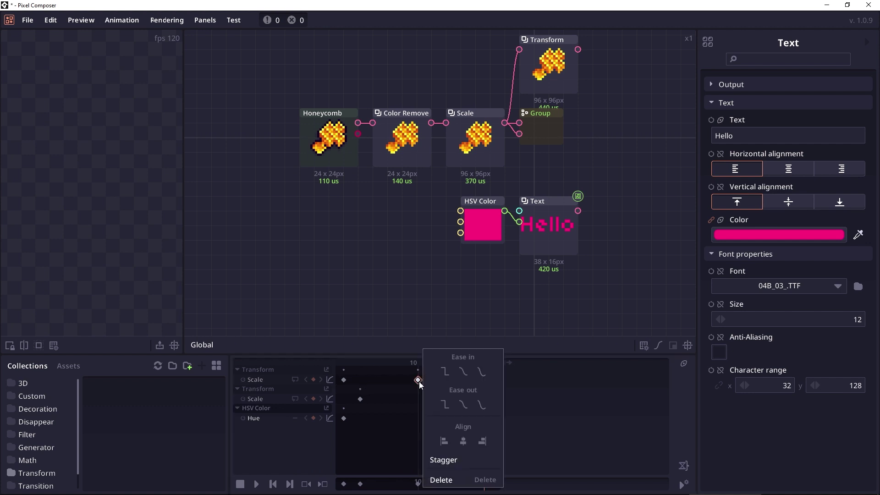
click(394, 380)
drag(393, 375, 484, 432)
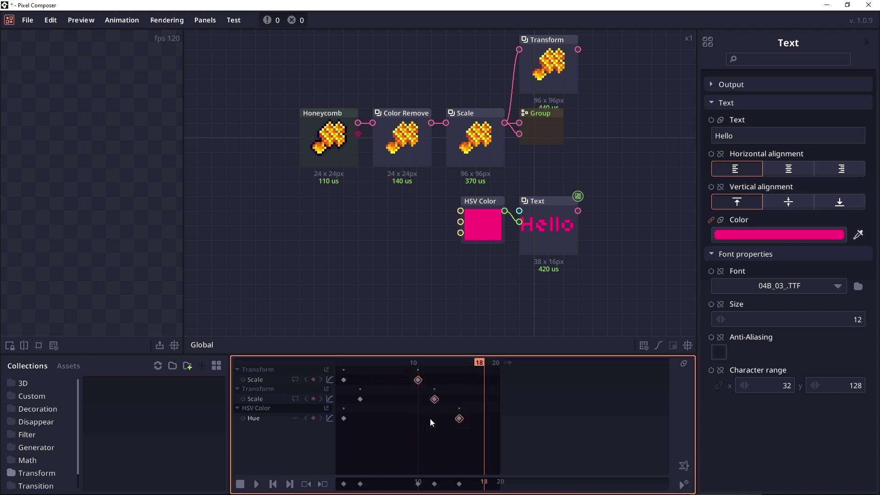
right_click(419, 383)
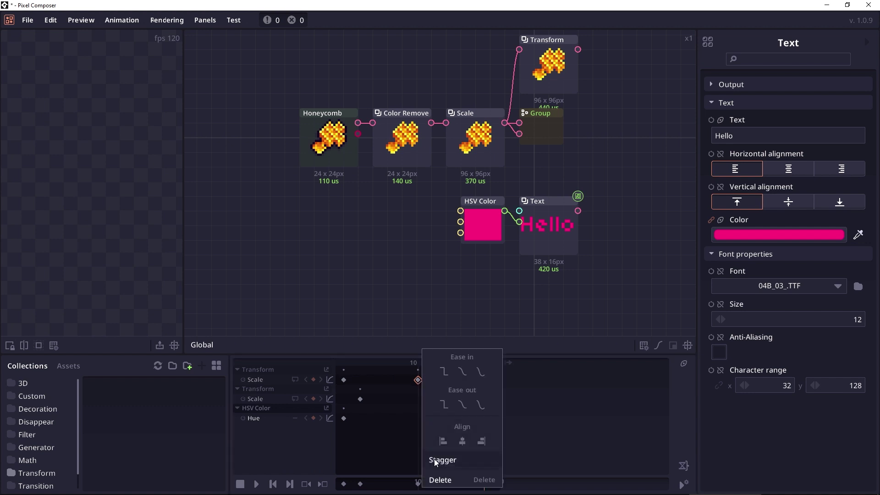
click(457, 460)
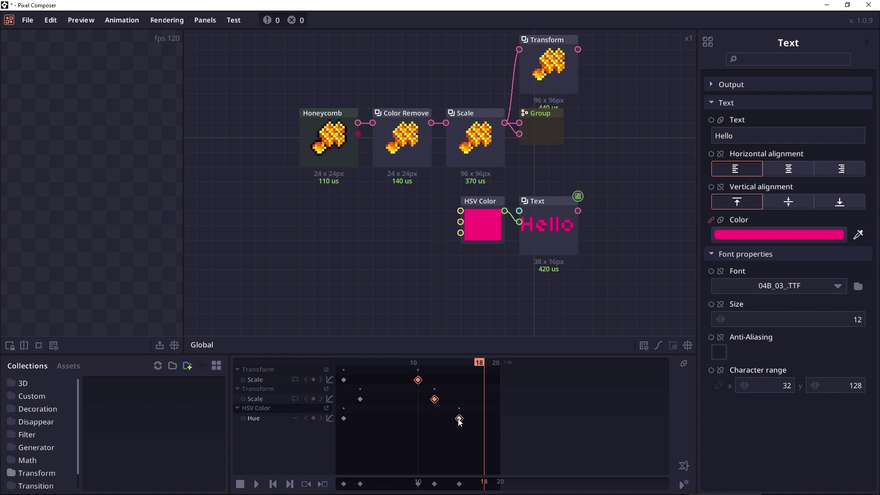
click(419, 380)
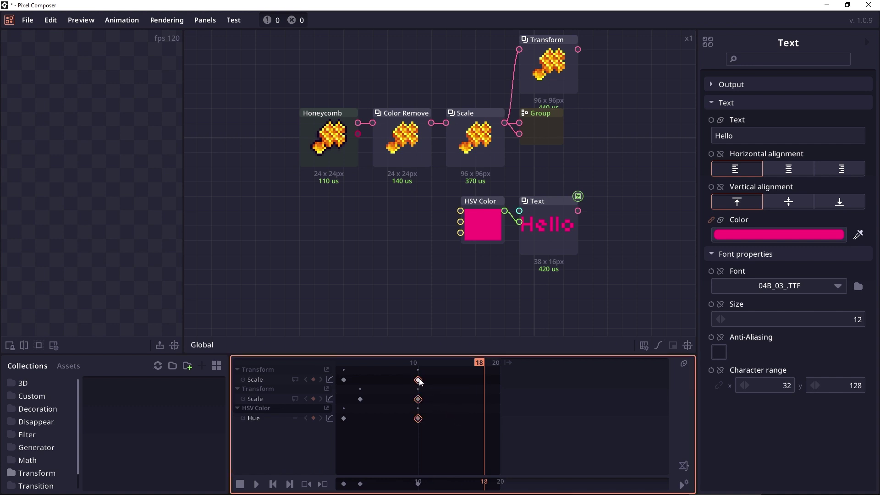
Move the three aligned end keyframes together to frame 9.
mouse_move(419, 381)
mouse_down()
mouse_move(428, 380)
mouse_move(405, 380)
mouse_move(441, 380)
mouse_move(408, 377)
mouse_move(436, 380)
mouse_move(411, 384)
mouse_up()
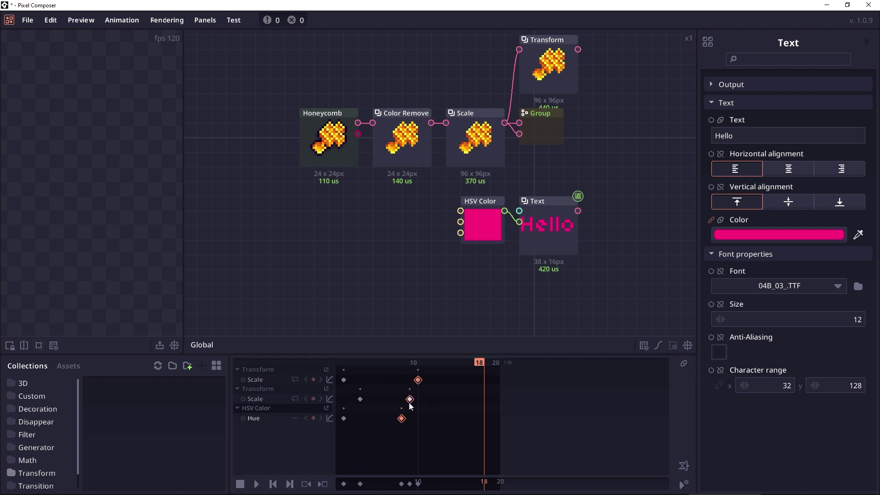
click(410, 400)
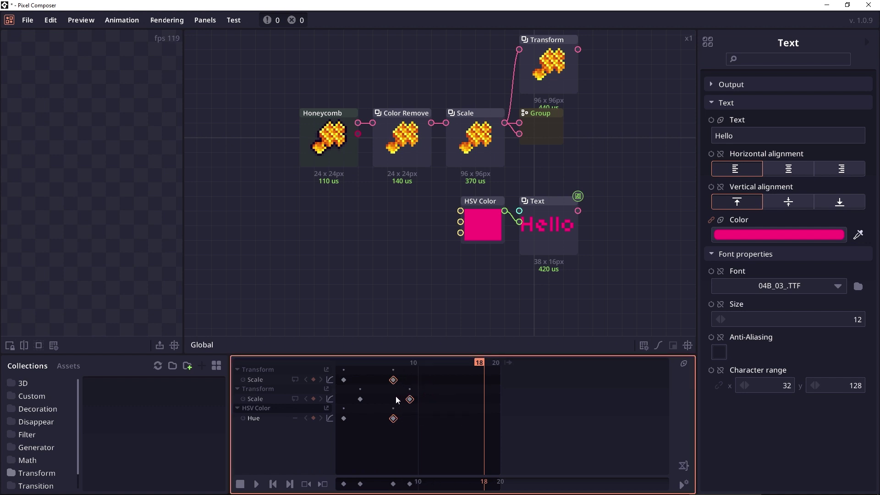
mouse_move(395, 396)
mouse_down()
mouse_move(435, 405)
mouse_move(409, 404)
mouse_move(450, 397)
mouse_move(388, 395)
mouse_move(442, 401)
mouse_move(390, 398)
mouse_move(409, 393)
mouse_up()
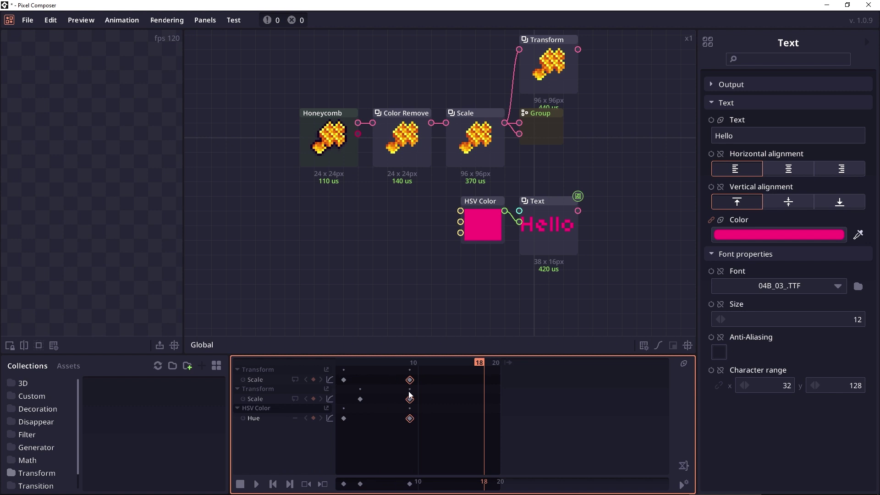